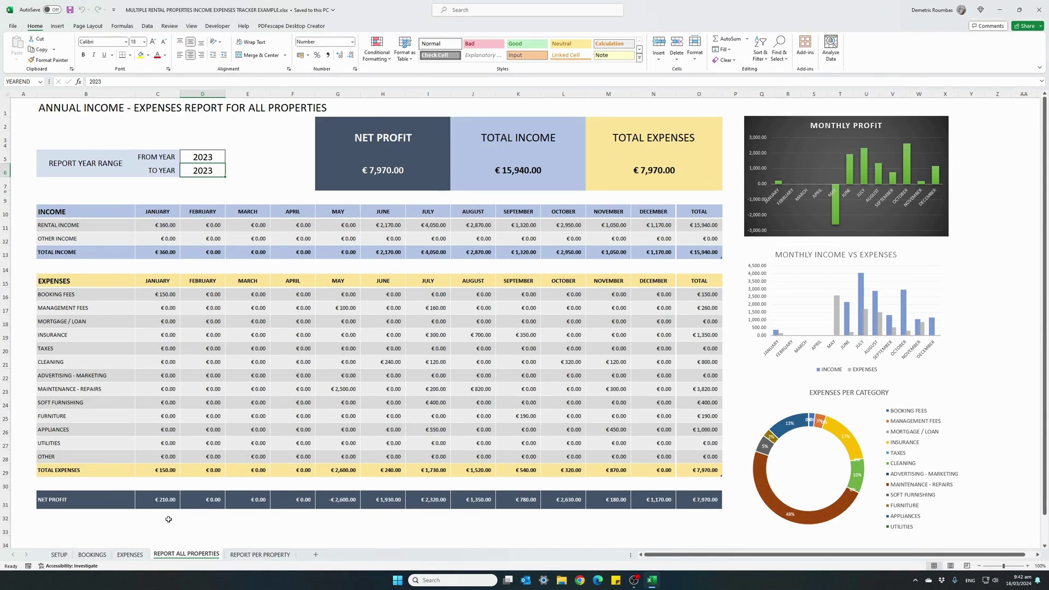
- Browse the bookings, expenses and per-property report sheets, ending on the all-properties report
click(101, 558)
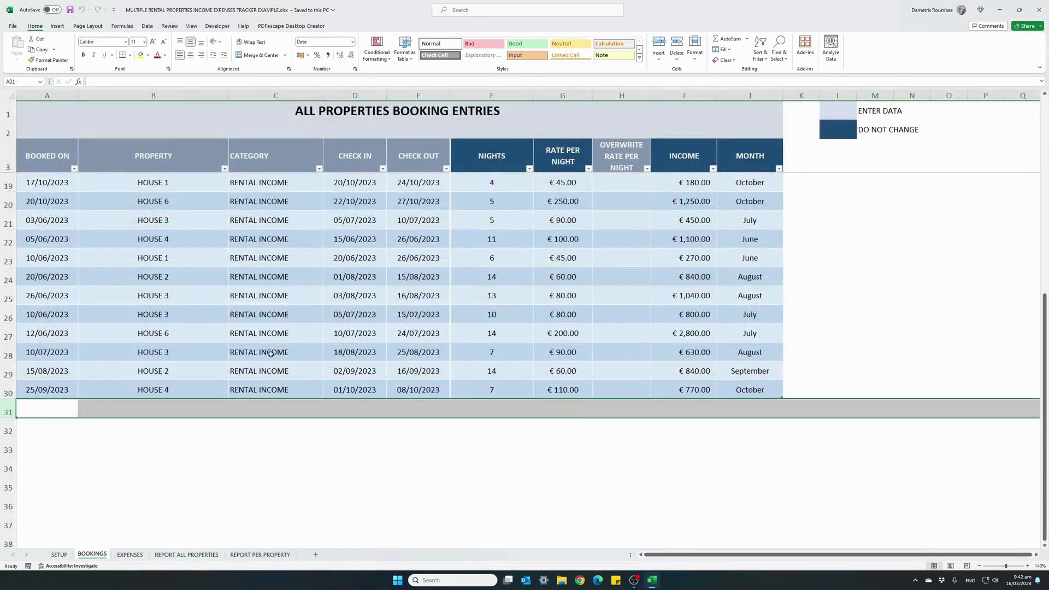
scroll(274, 370, up, 3)
scroll(273, 370, up, 2)
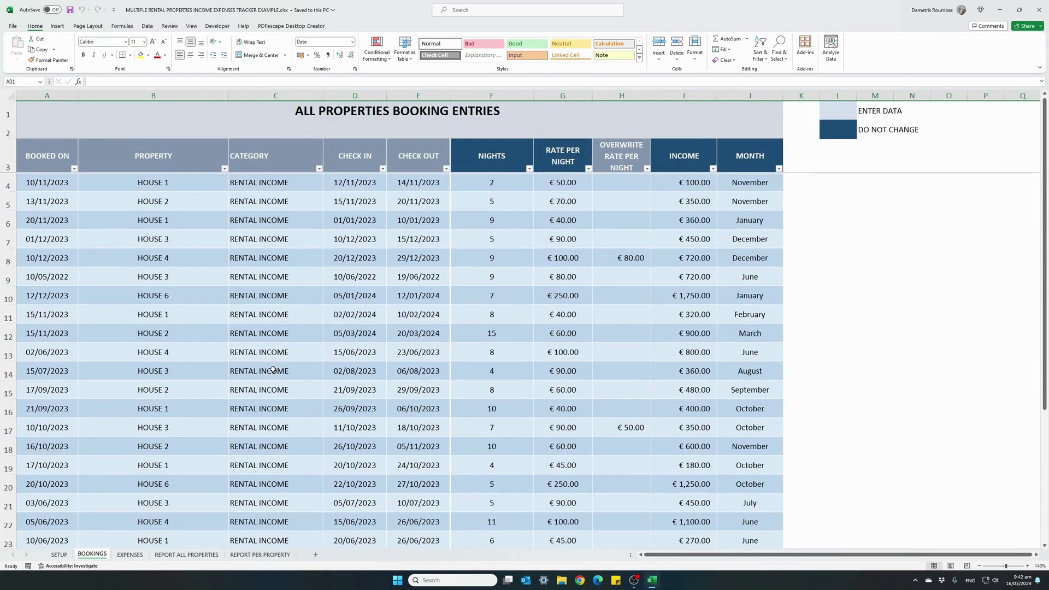
click(131, 555)
scroll(327, 336, up, 1)
scroll(385, 307, up, 1)
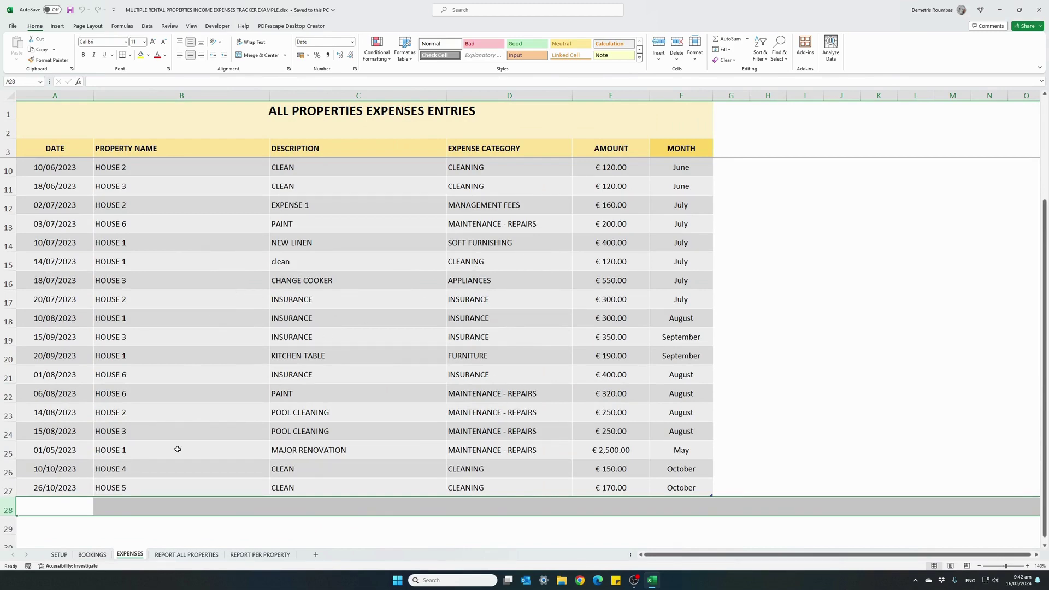
click(246, 555)
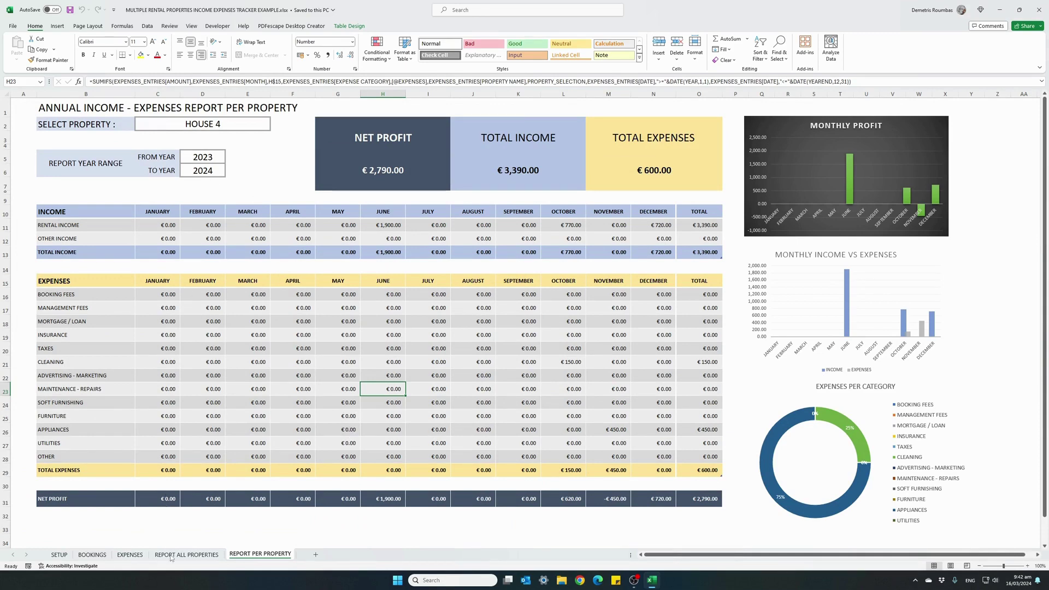
click(193, 554)
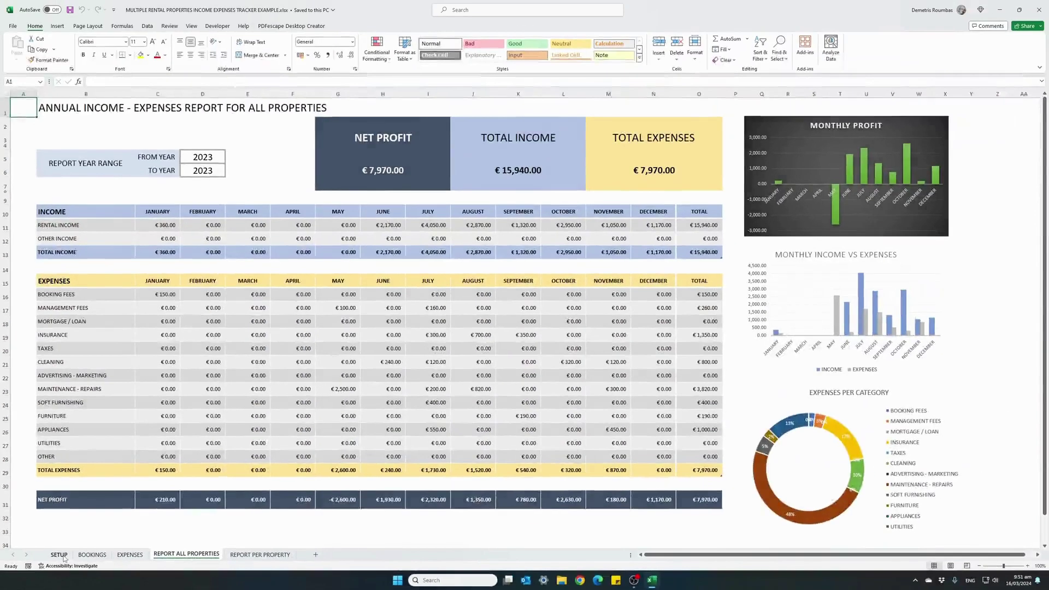
- On the setup sheet, set the currency in cell E3 to $ DOLLARS
click(60, 556)
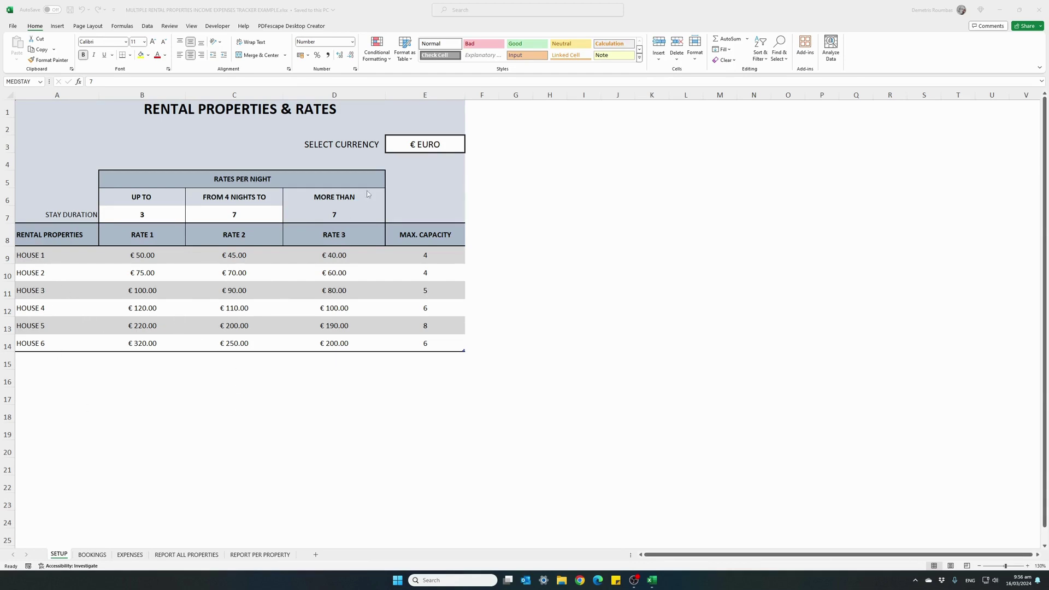
click(436, 145)
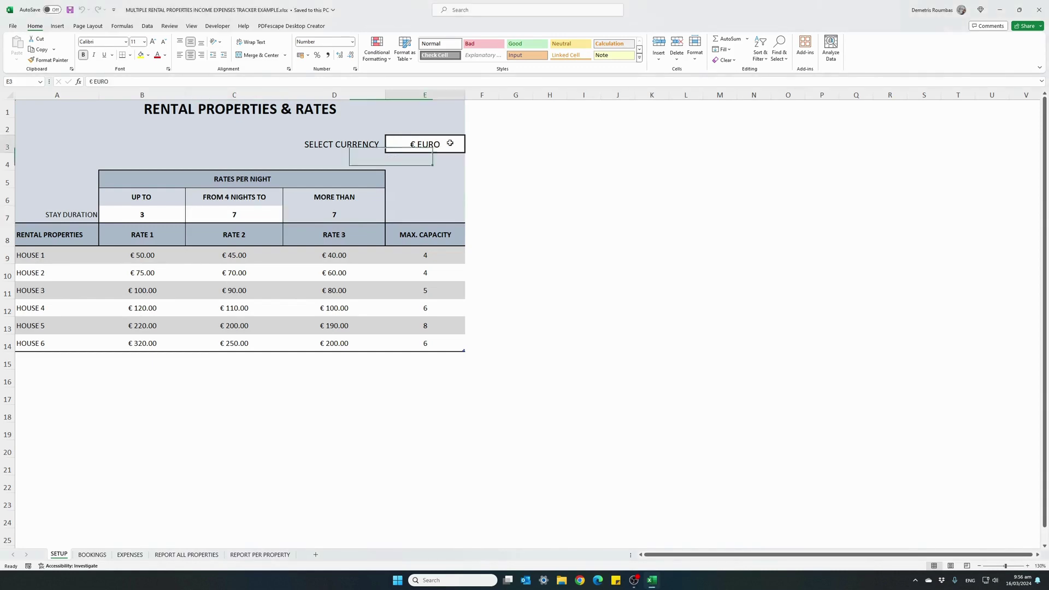
click(468, 149)
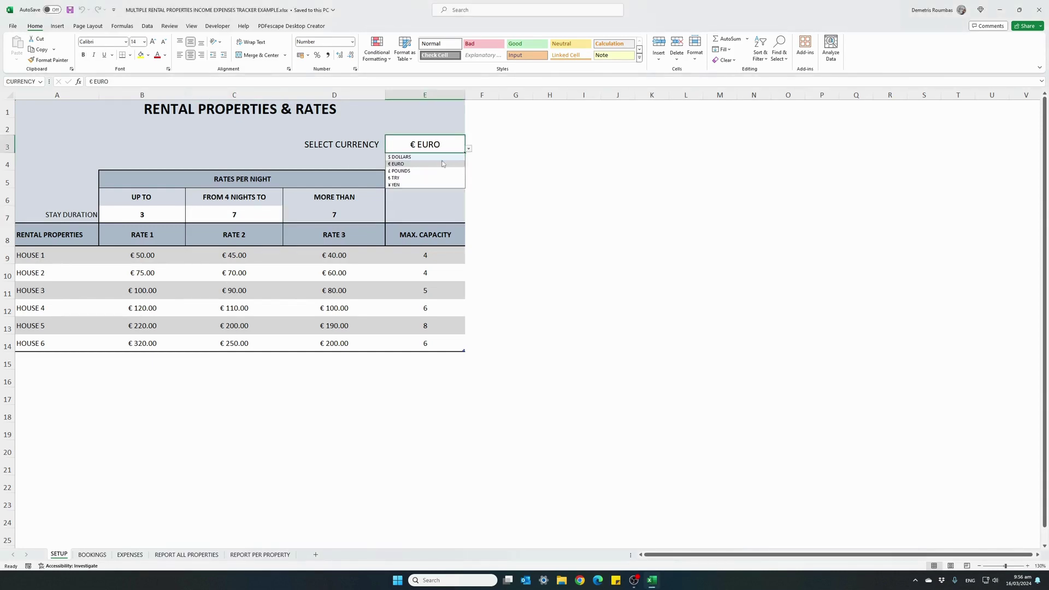
click(422, 156)
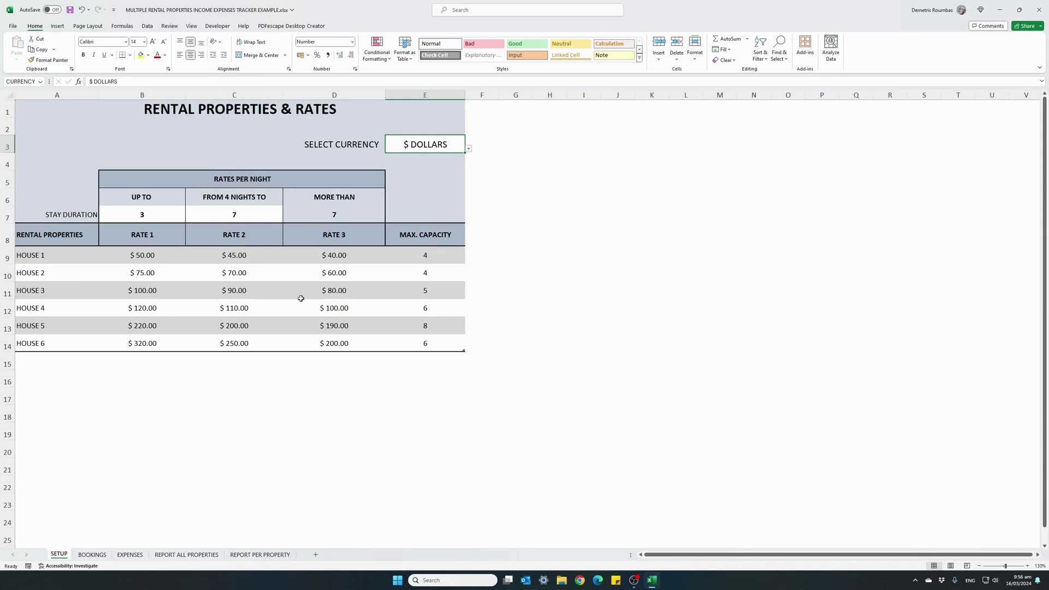
- Test the stay tiers by setting minimum stay to 1 night and medium stay to 5
click(158, 213)
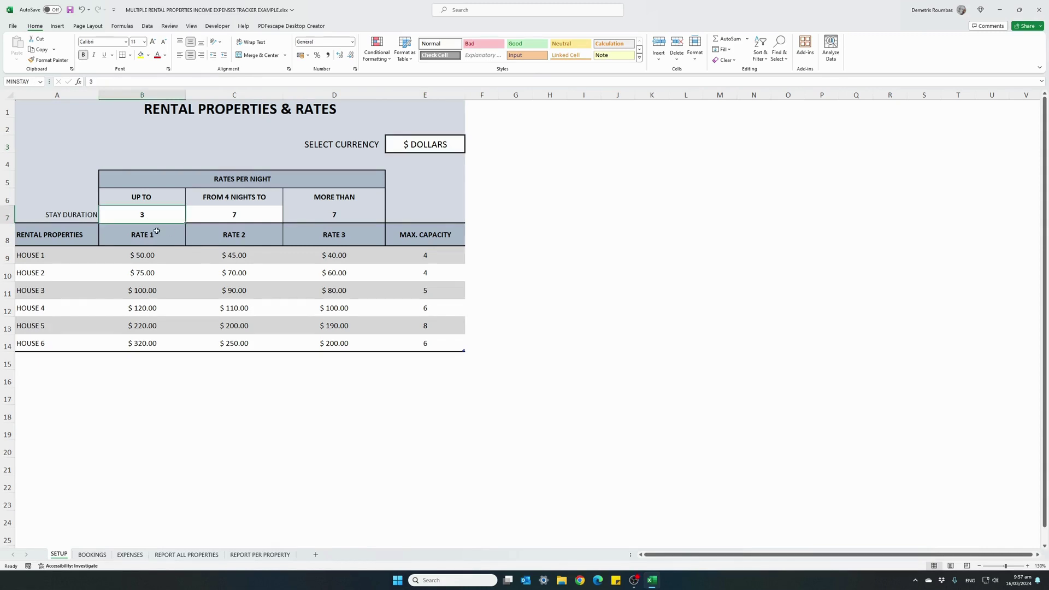
click(319, 216)
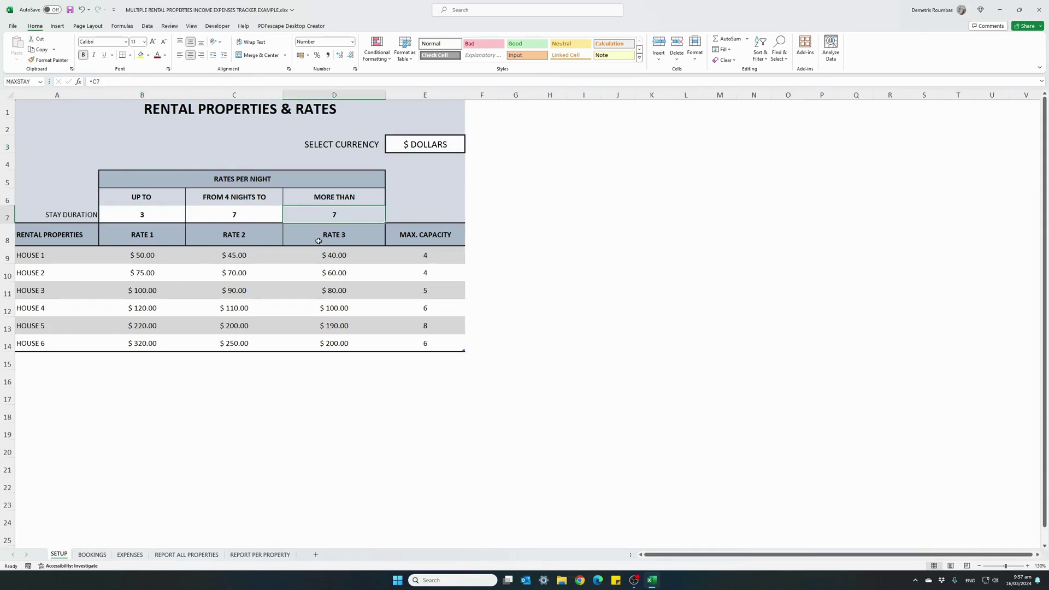
click(251, 215)
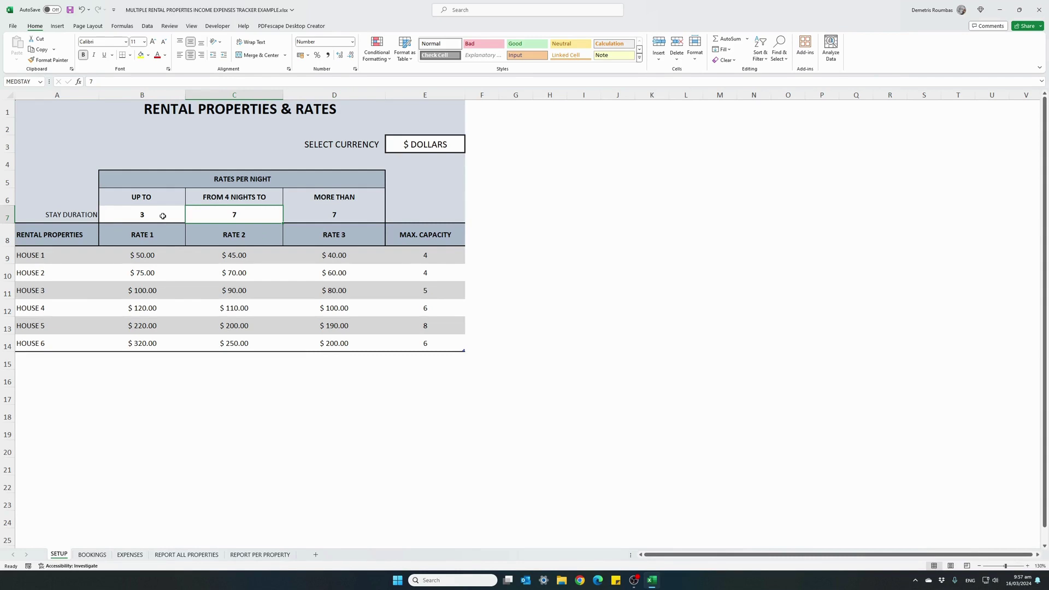
click(162, 215)
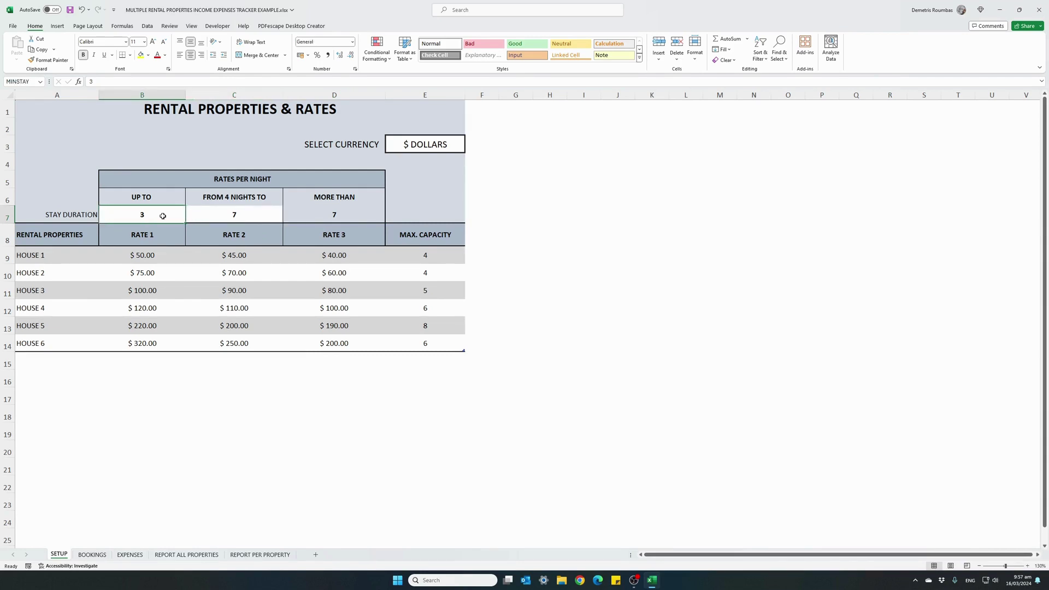
text(1)
key(Return)
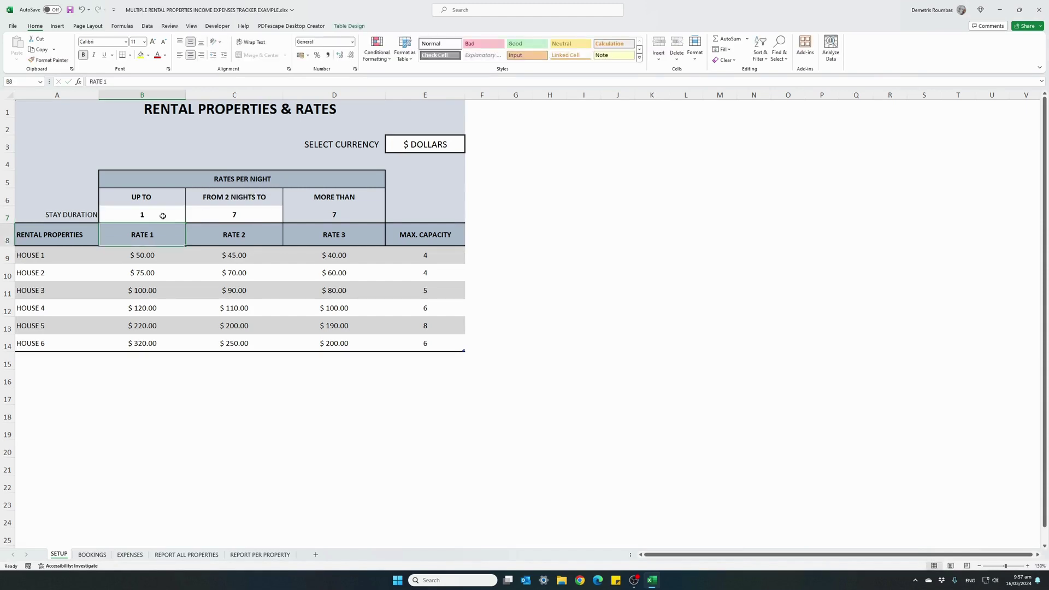
click(162, 216)
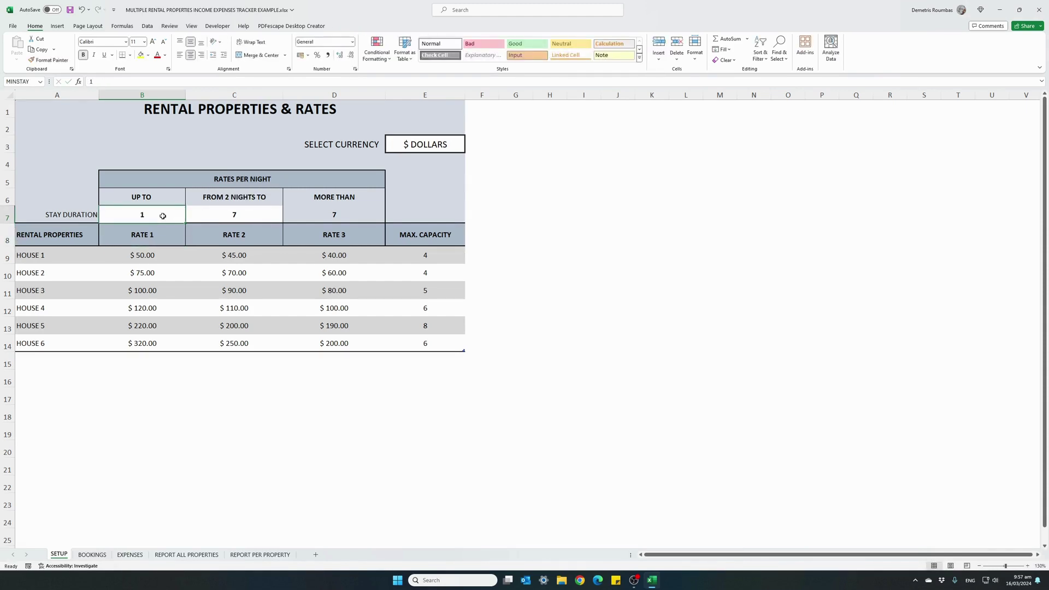
key(Right)
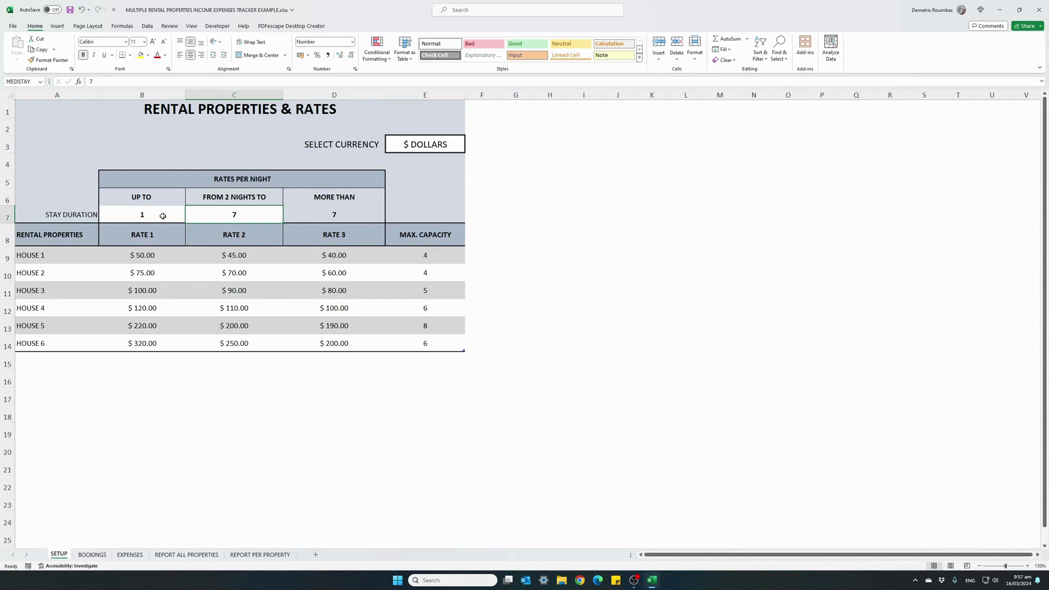
text(5)
key(ctrl+Return)
- Restore the stay tiers to 3 and 7 nights
key(Right)
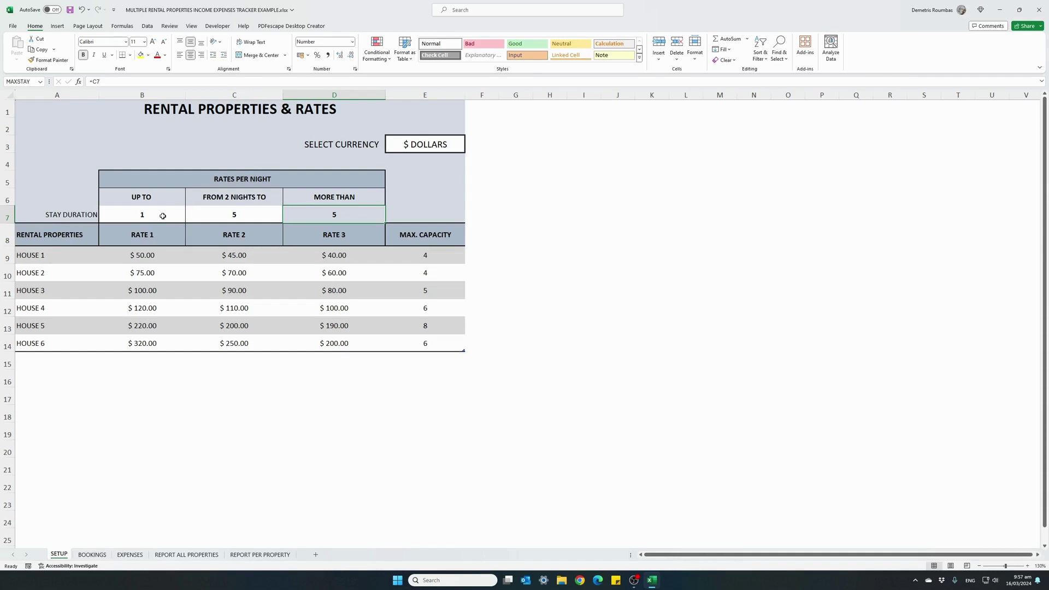
key(Left)
key(Left)
text(3)
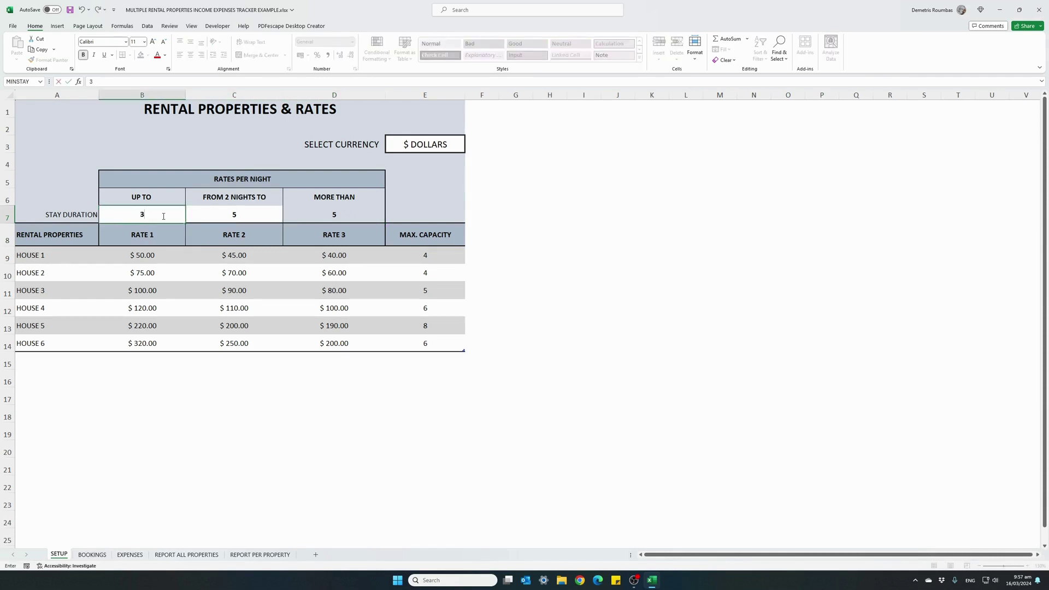
key(Tab)
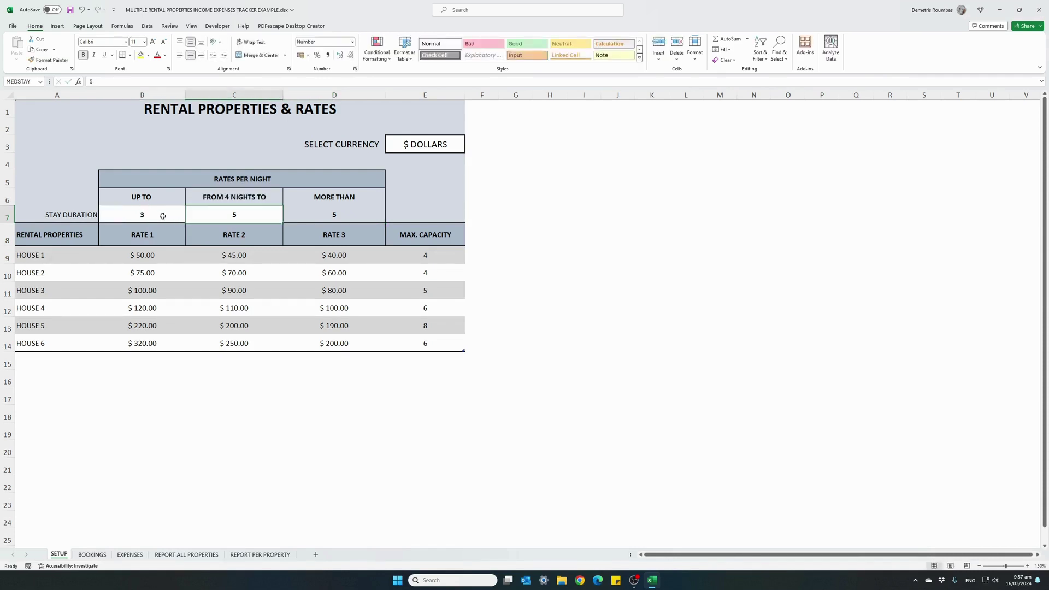
text(7)
key(ctrl+Return)
key(Tab)
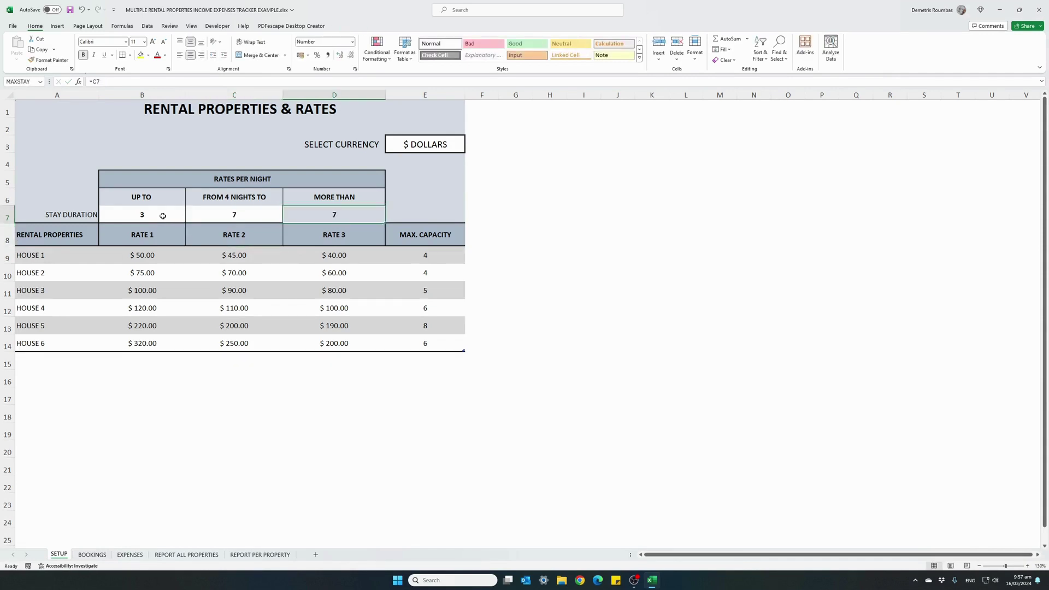
- Move to row 15 at the end of the property list for HOUSE 7
key(Down)
key(Down)
key(Down)
key(Down)
key(Down)
key(Down)
key(Down)
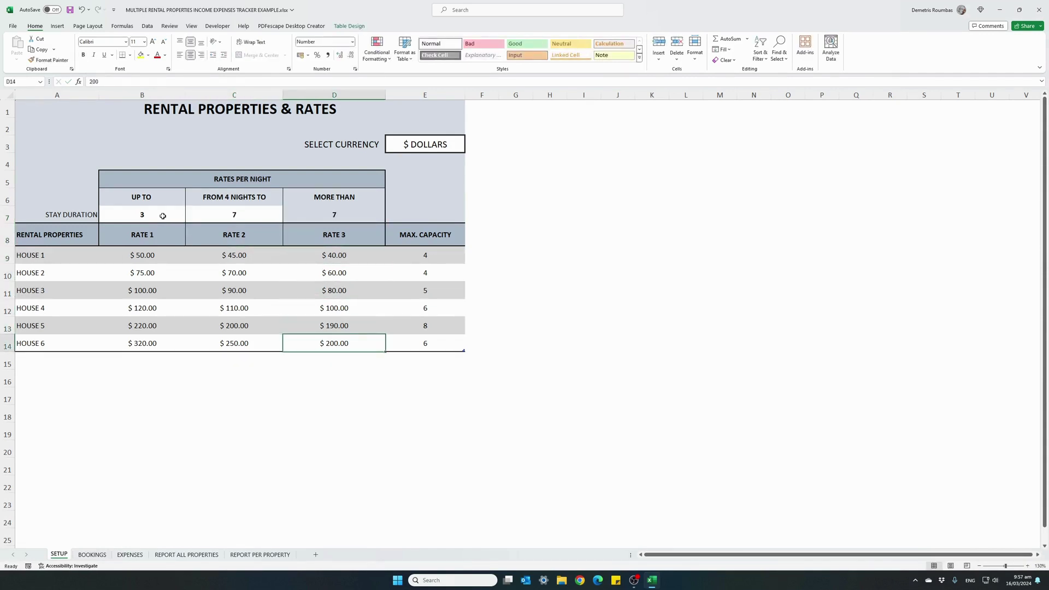
key(Up)
key(Left)
key(Left)
key(Left)
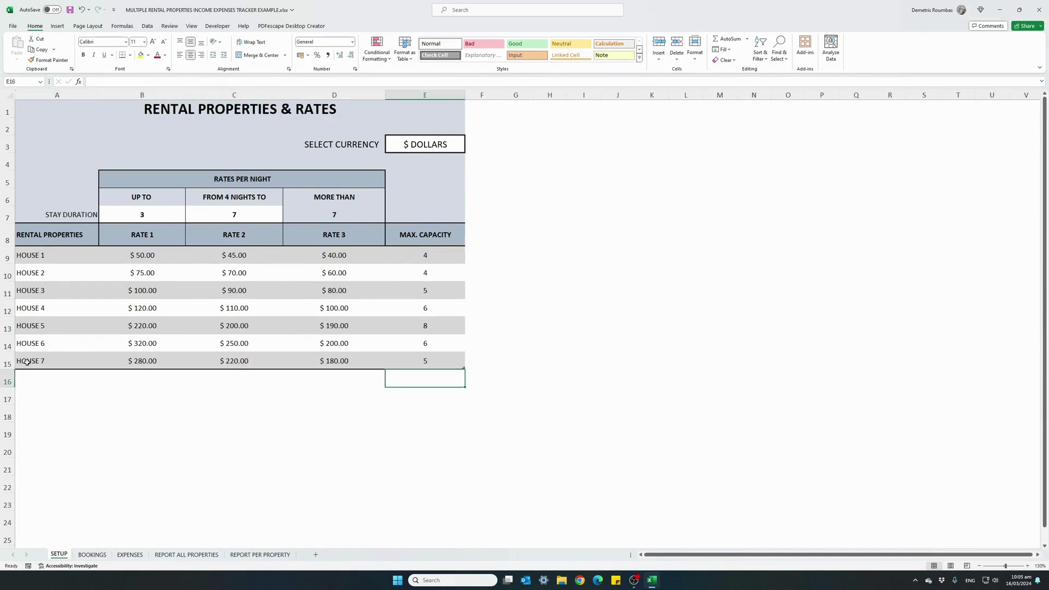
- Start a row 31 booking dated 16/03/2024 for HOUSE 7 as RENTAL INCOME
click(92, 555)
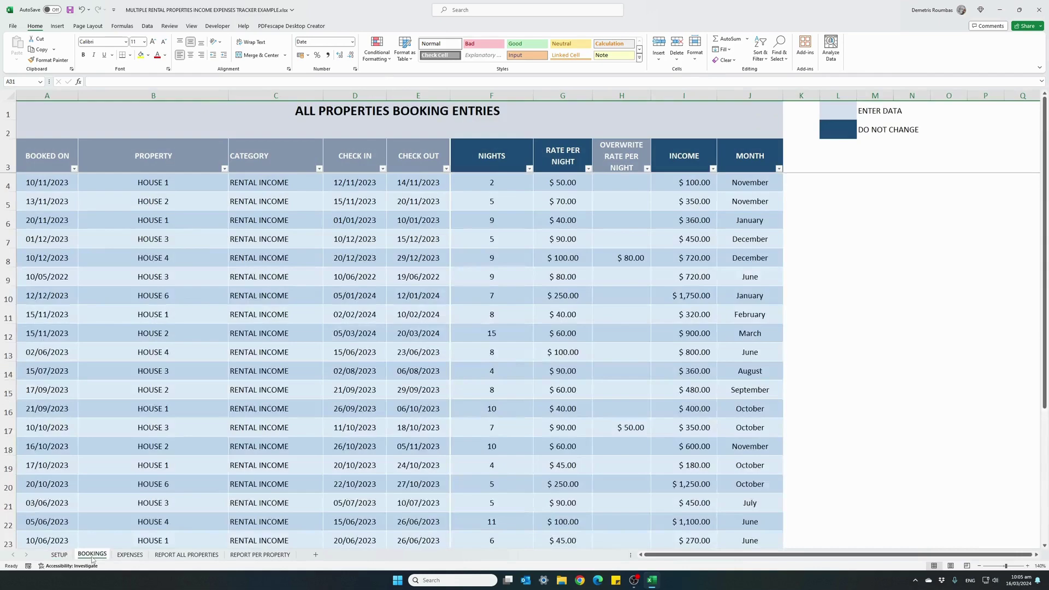
scroll(148, 437, down, 2)
scroll(143, 432, down, 3)
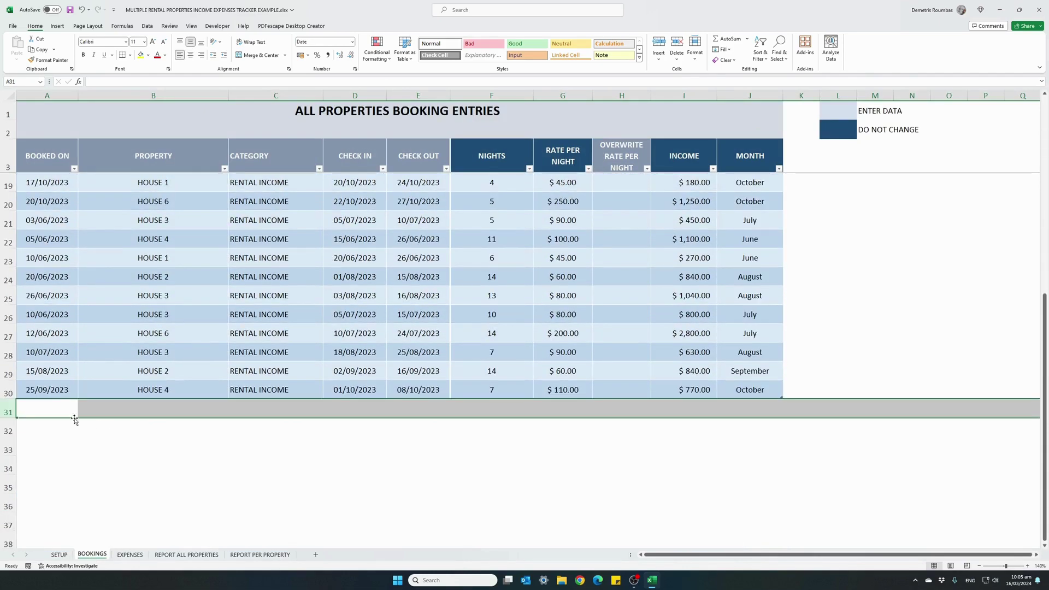
click(51, 409)
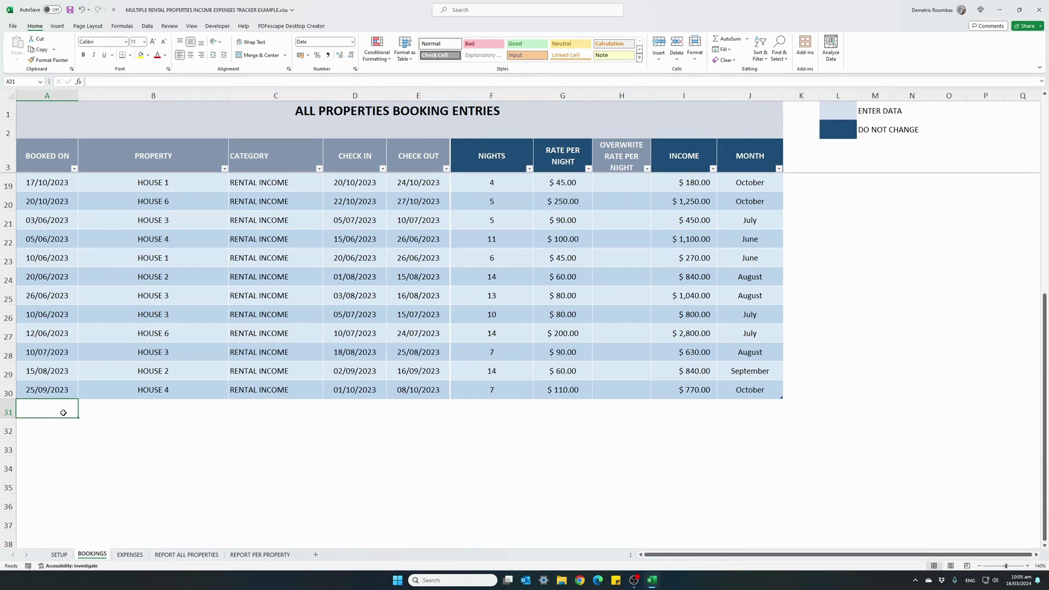
text(16/3)
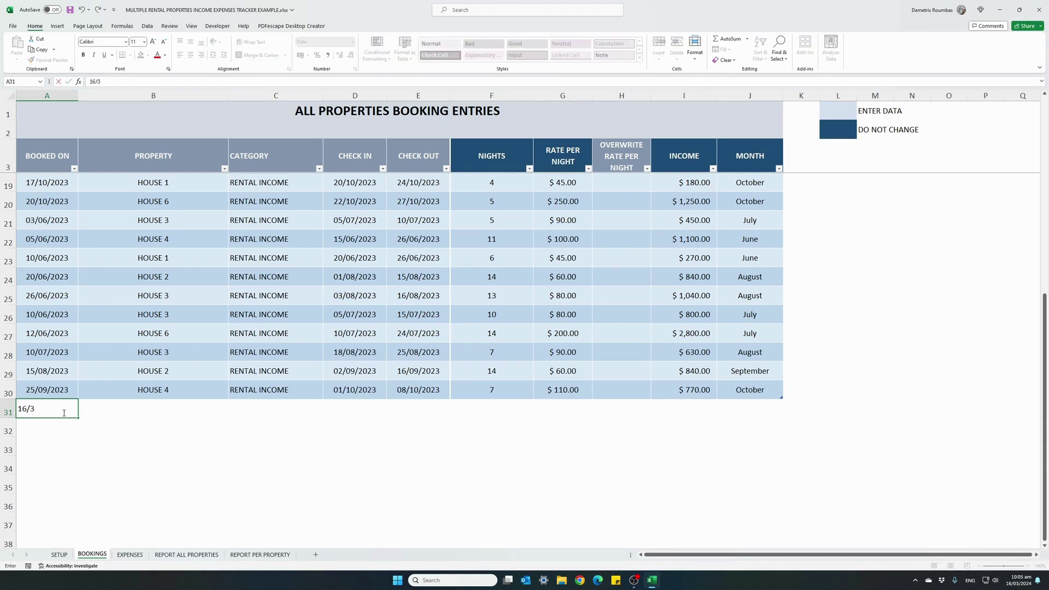
text(/24)
key(Tab)
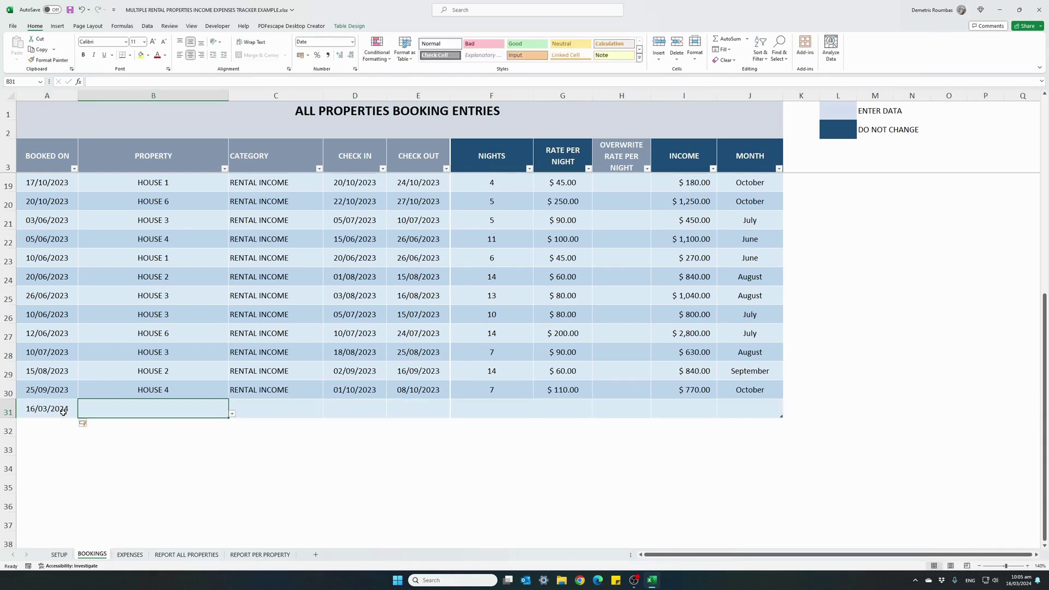
click(232, 415)
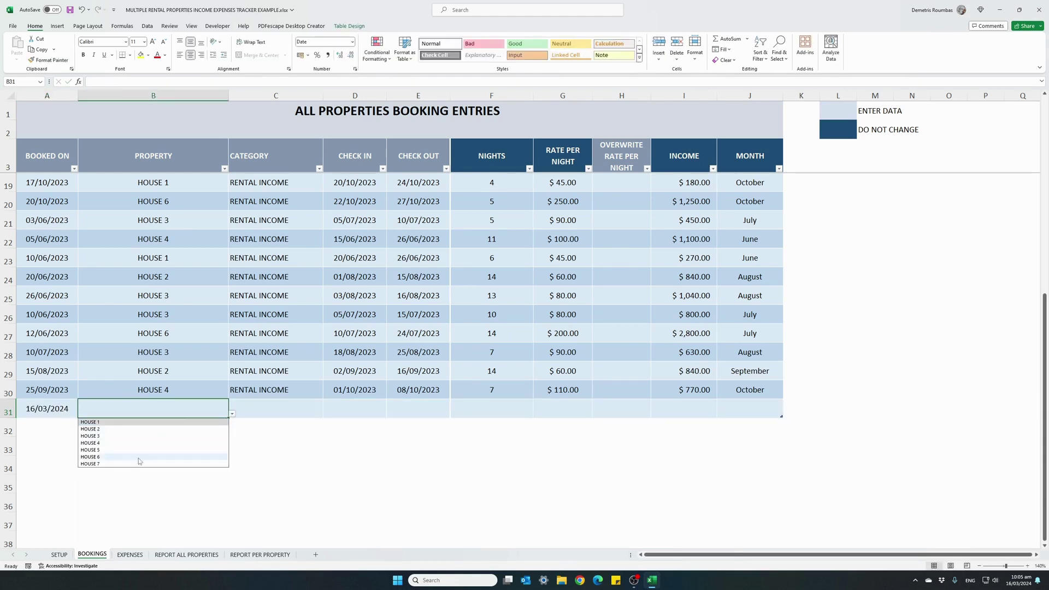
click(109, 463)
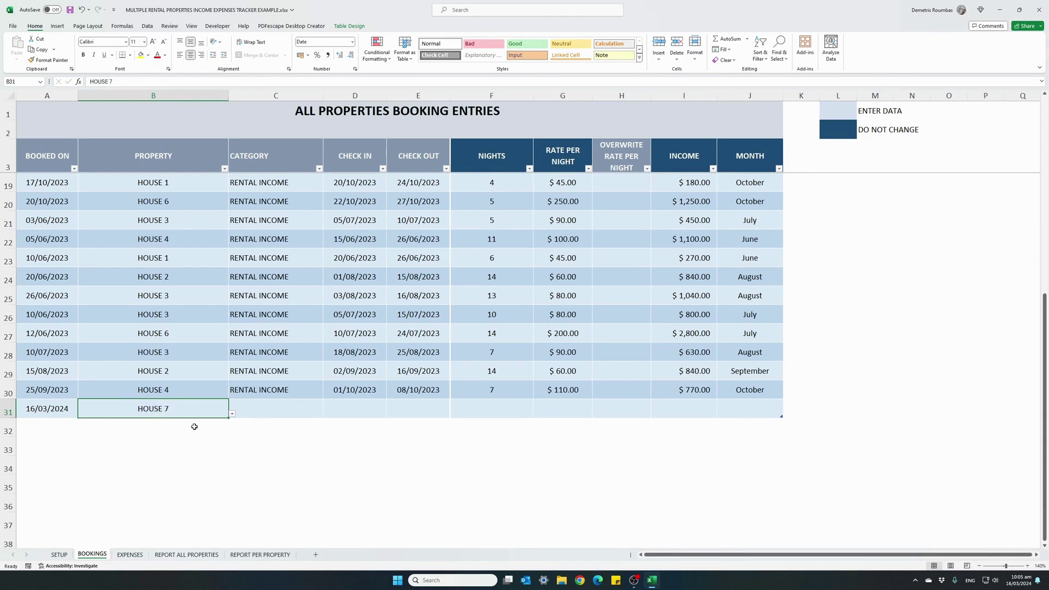
click(282, 409)
click(326, 416)
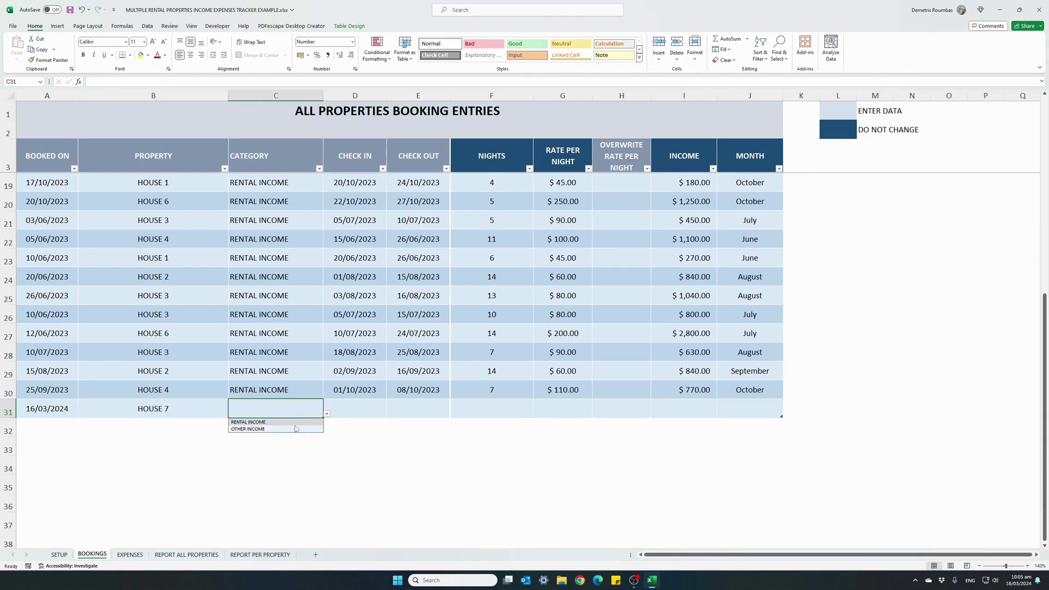
click(297, 423)
- Enter check-in 20/04/2024 and check-out 22/04/2024, then review the rate and income
click(347, 407)
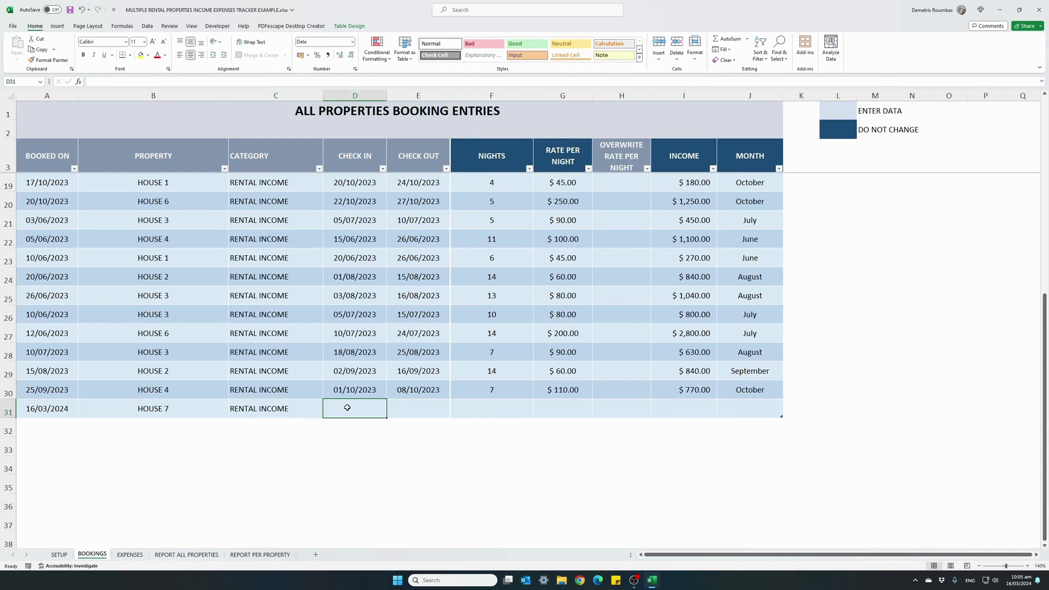
text(20)
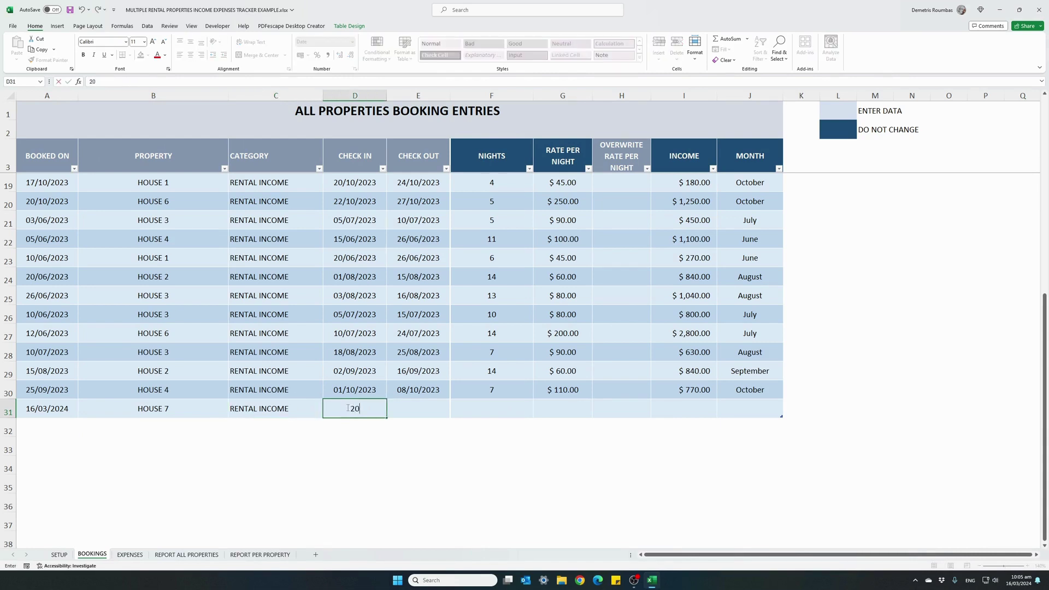
text(/4/2024)
key(Tab)
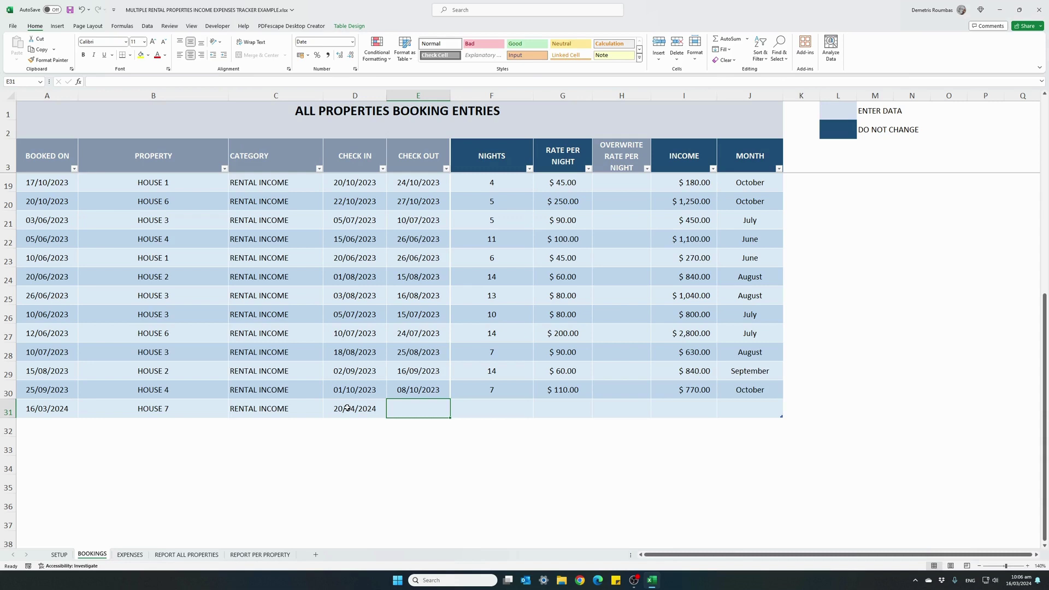
text(22)
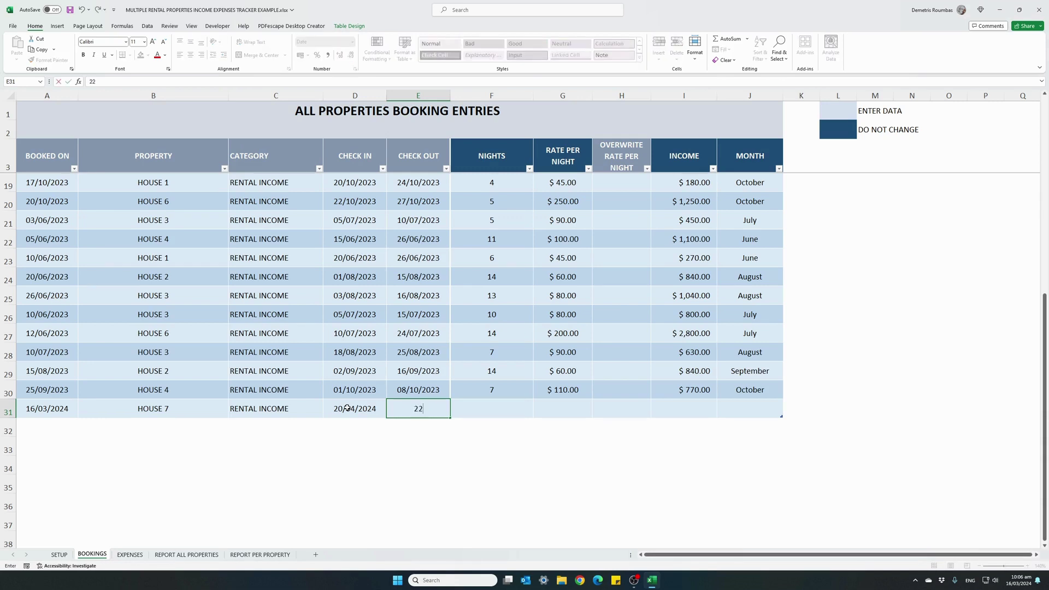
text(/4/24)
key(Return)
key(Up)
key(Right)
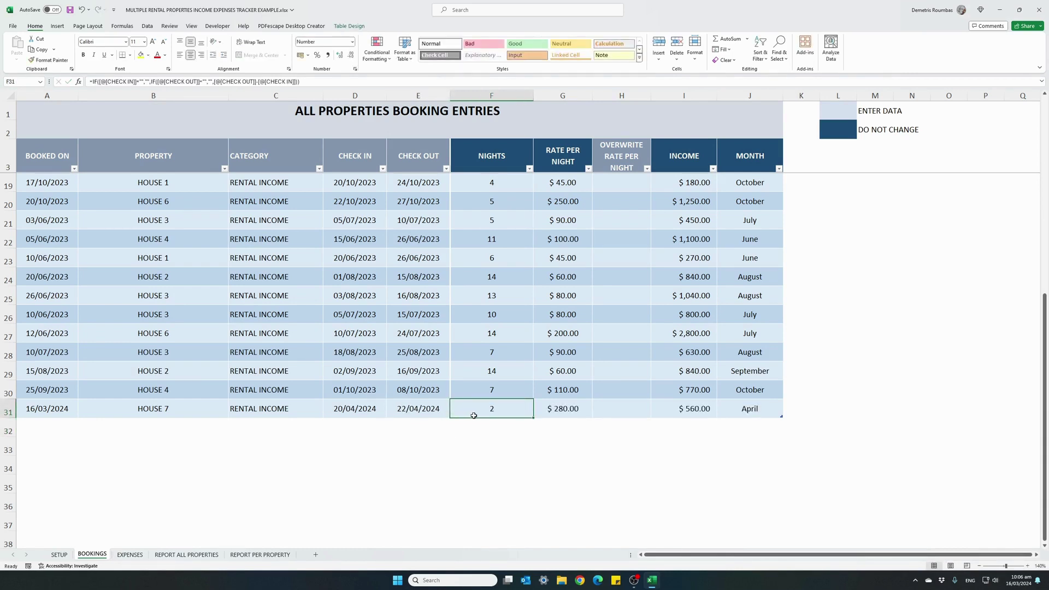
click(581, 411)
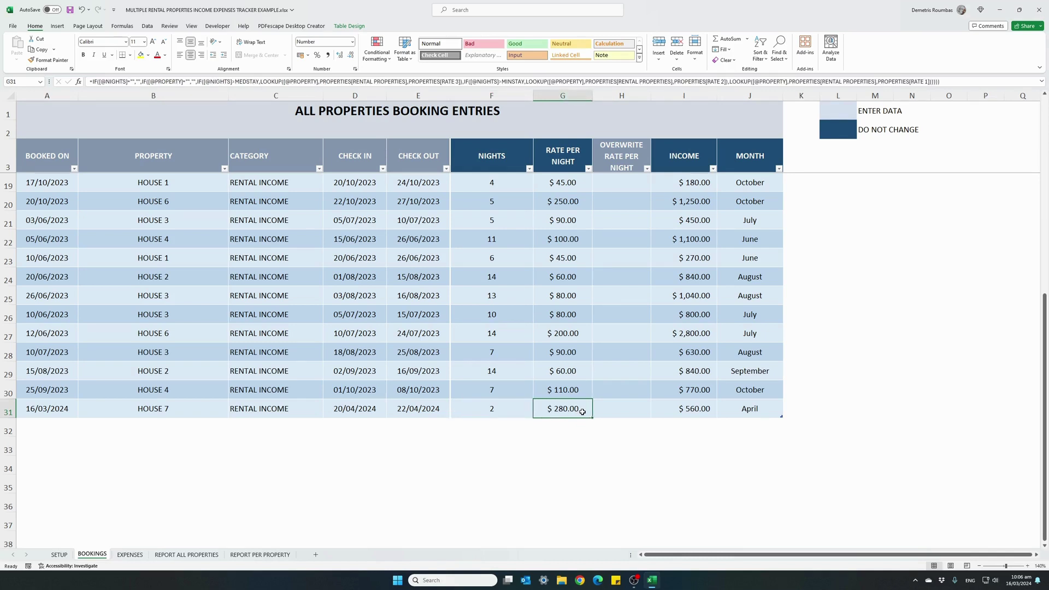
click(664, 408)
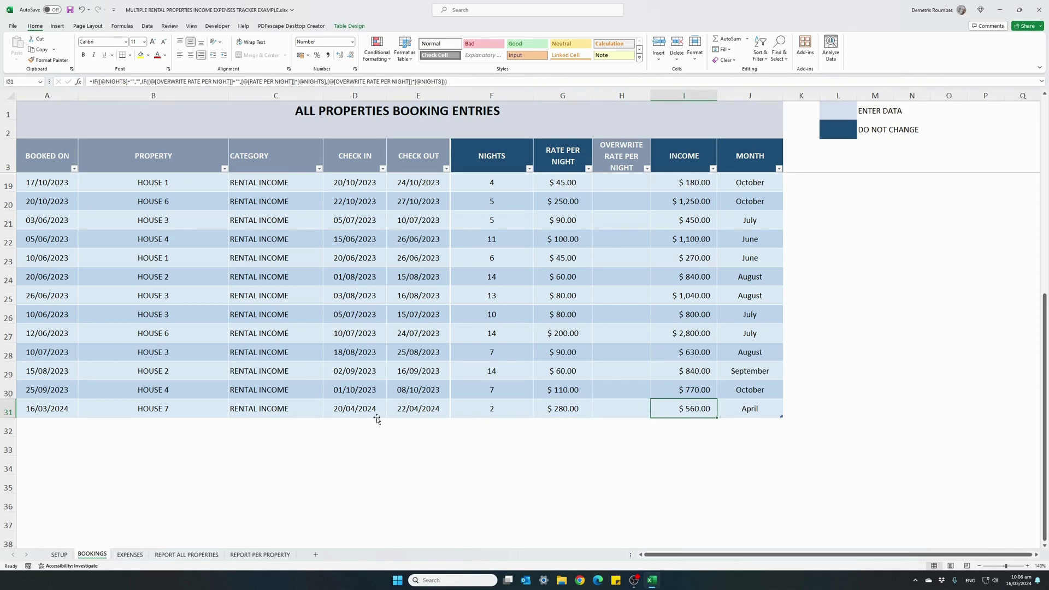
- Change check-out to 30/04/2024 and set a $120 override nightly rate
click(423, 411)
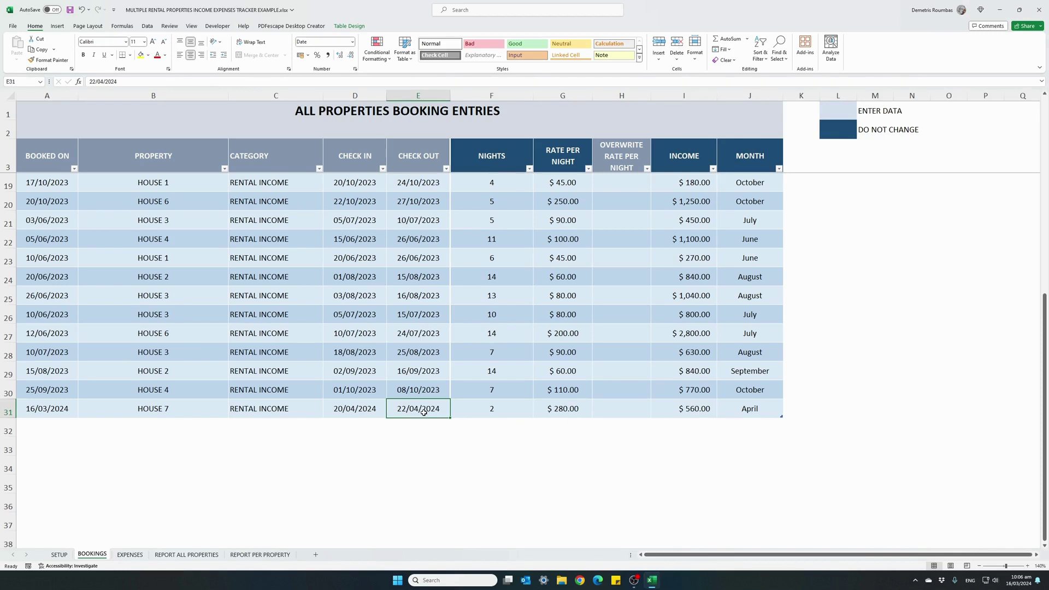
text(30)
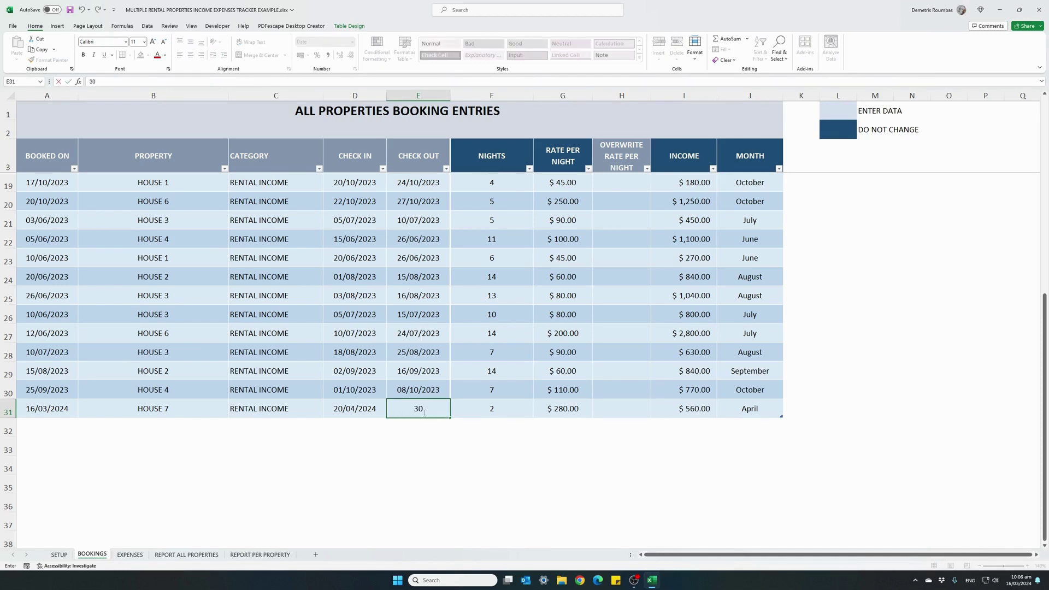
text(/04/2024)
key(Return)
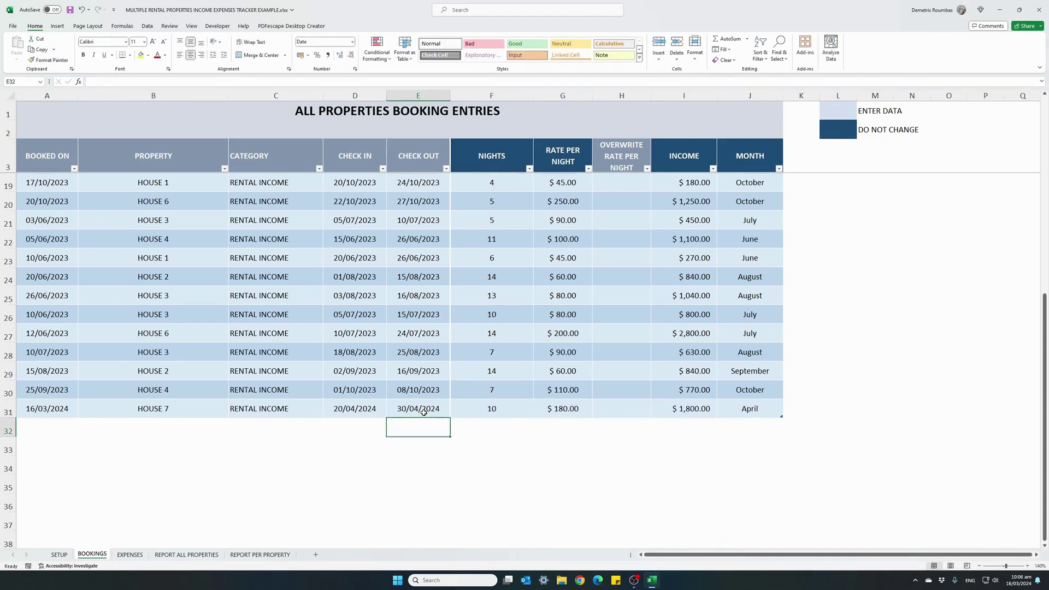
key(Up)
key(Right)
key(Right)
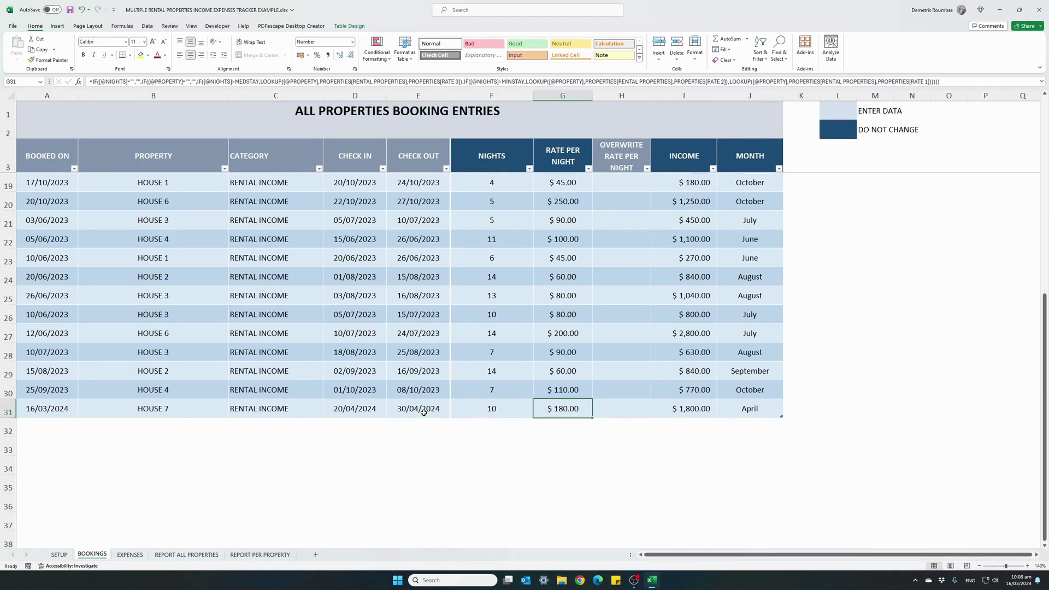
key(Right)
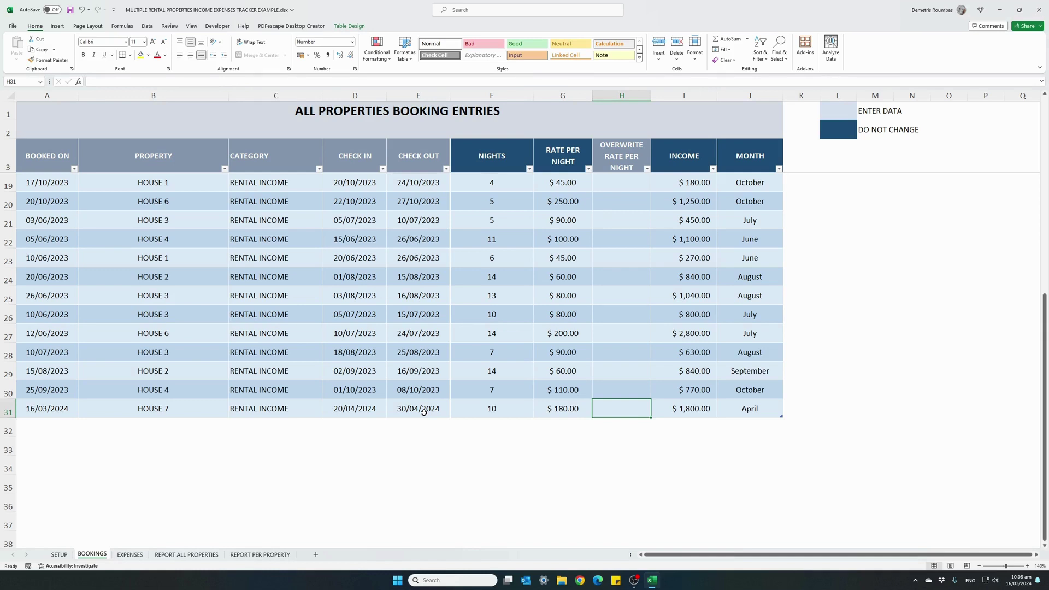
text(120)
key(Return)
key(Up)
- Start a row 32 booking dated 16/03/2024 for HOUSE 3
click(43, 430)
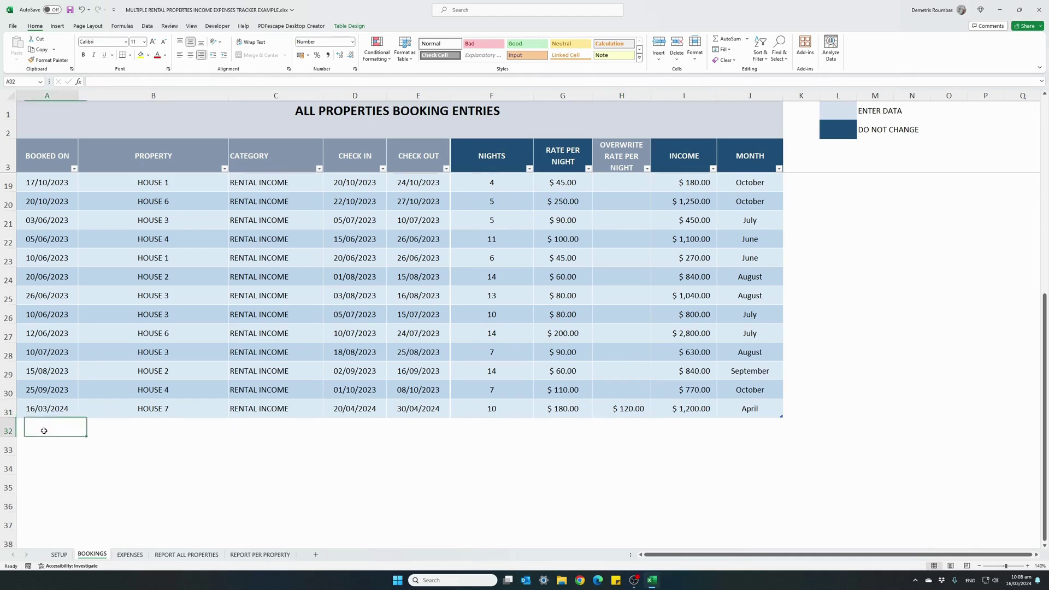
text(16)
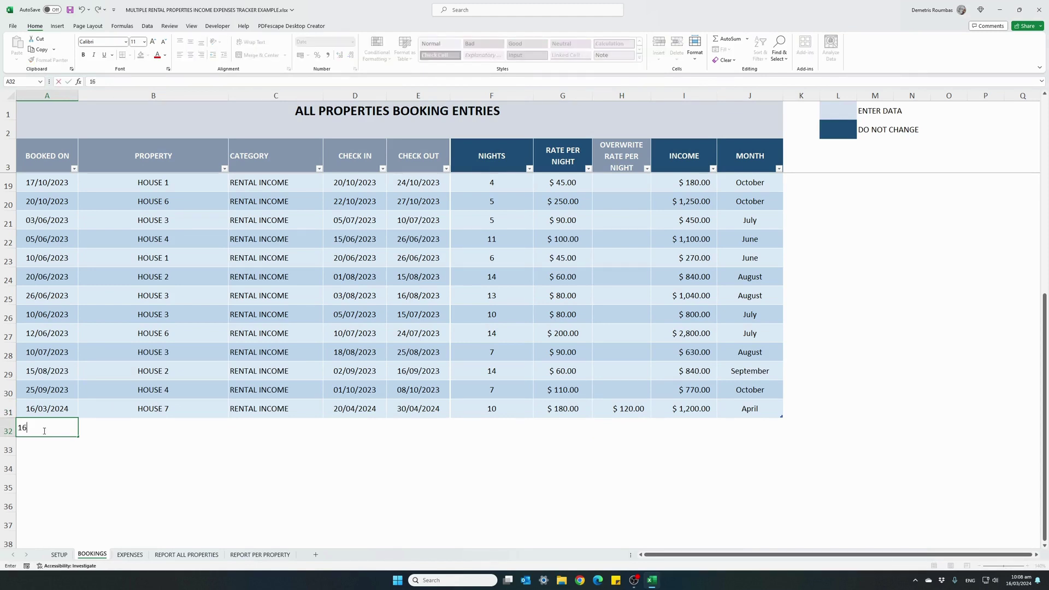
text(/3/24)
key(Return)
key(Up)
key(Right)
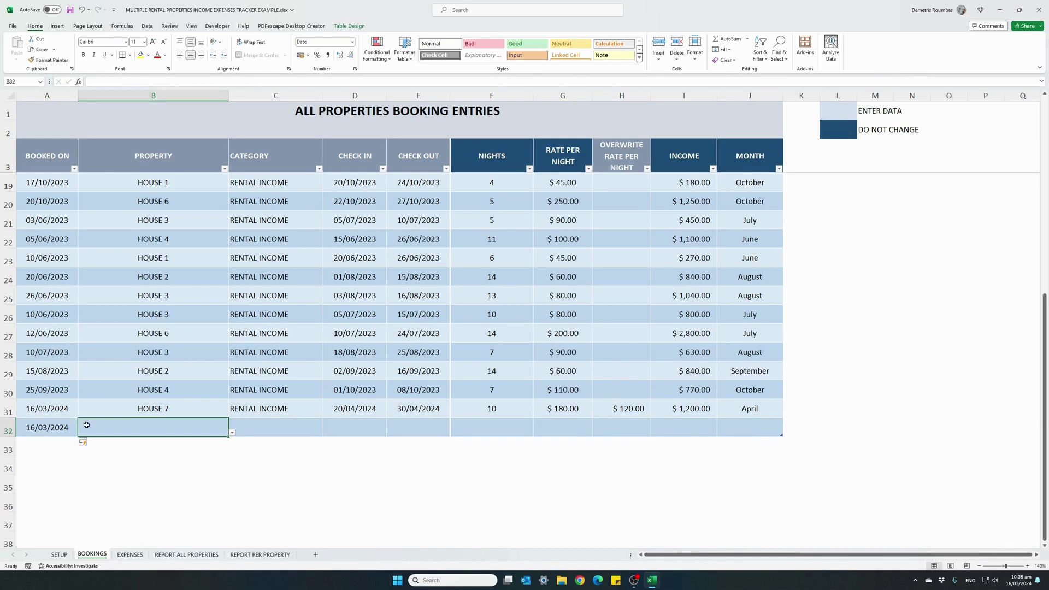
click(232, 432)
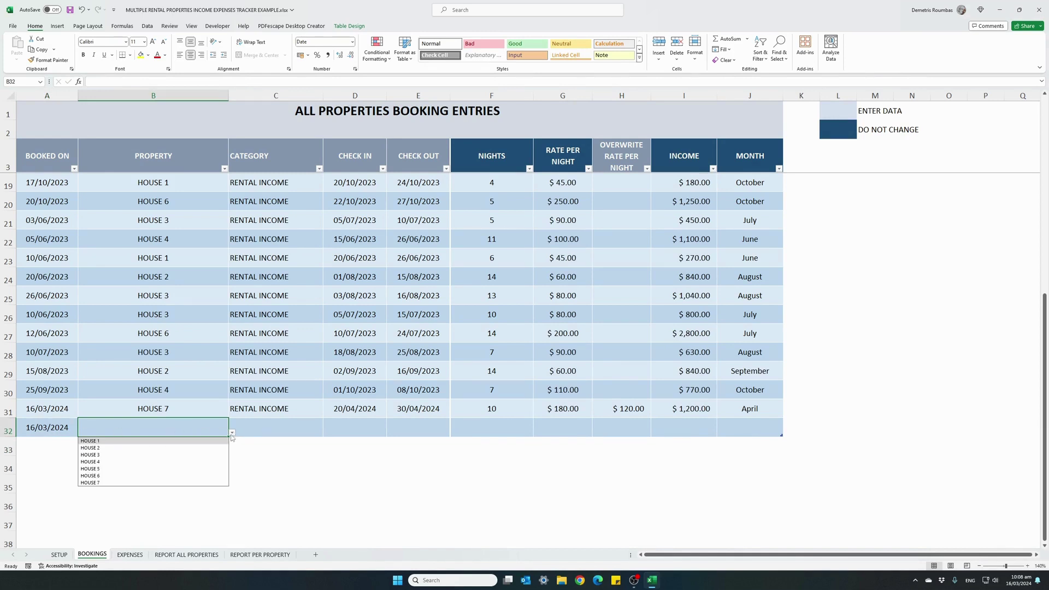
click(136, 455)
- Categorise it RENTAL INCOME with check-in 25/03/2024 and check-out 28/03/2024
click(254, 428)
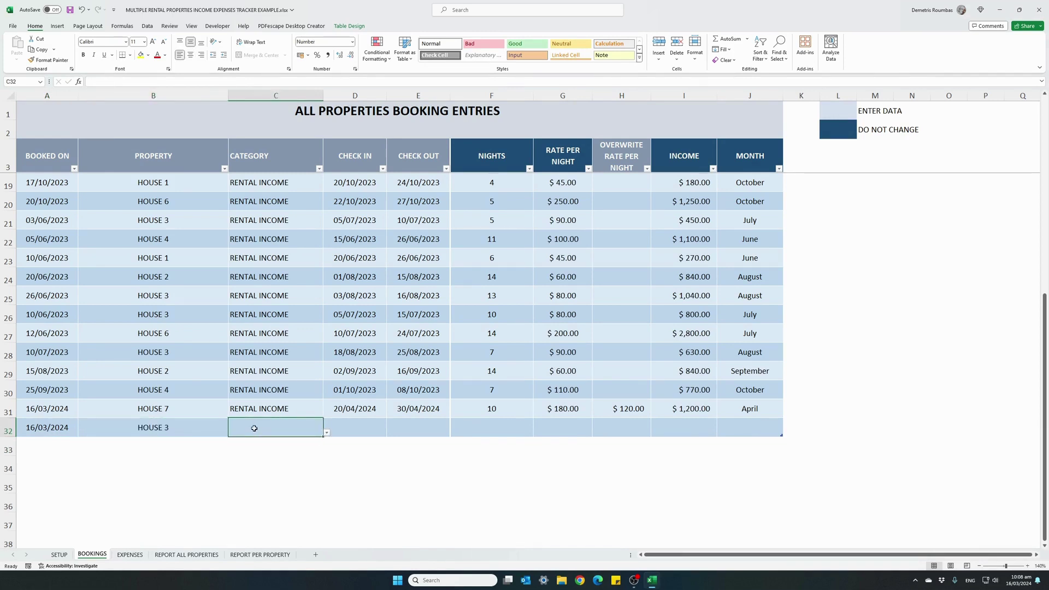
click(326, 433)
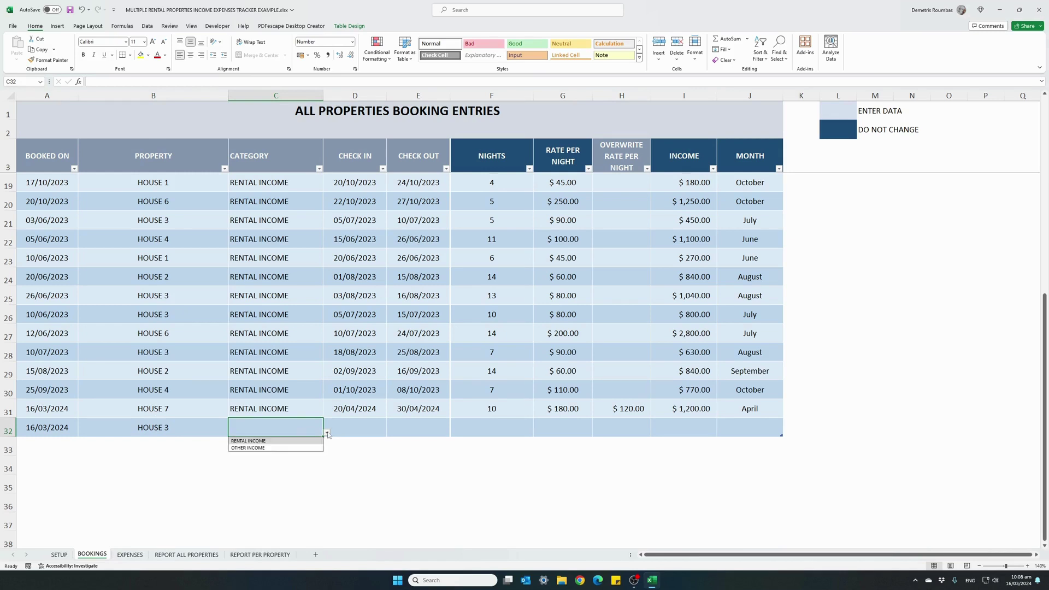
click(297, 441)
click(351, 428)
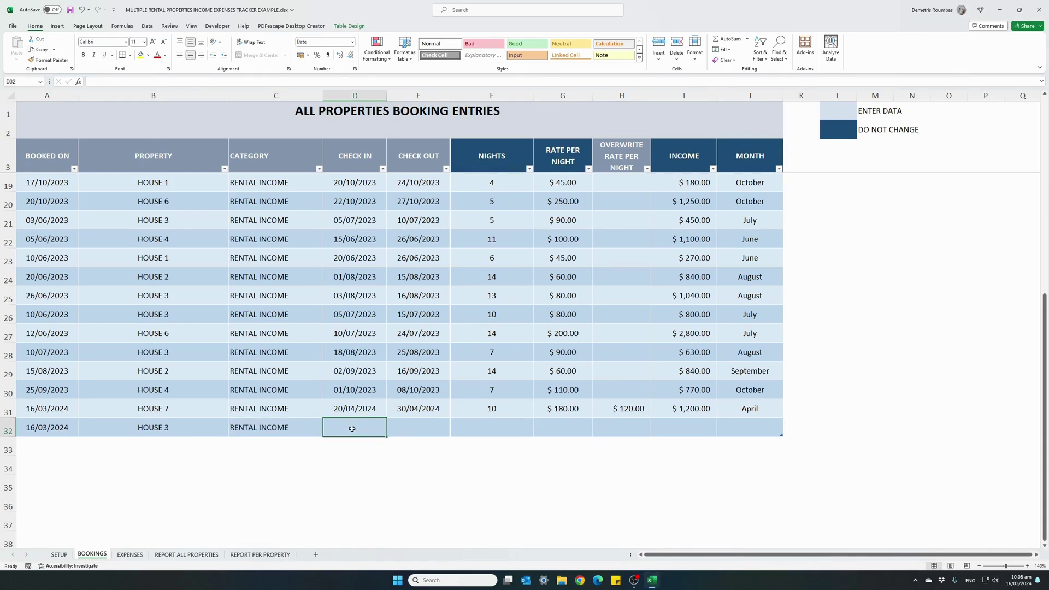
text(25/3/)
text(2024)
key(Tab)
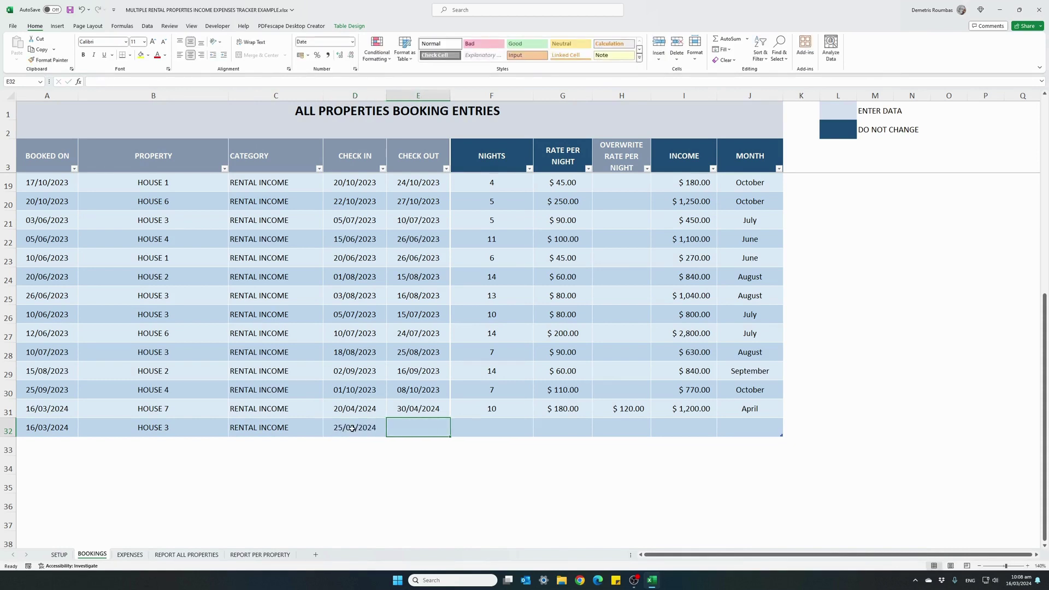
text(28/3/2024)
key(Tab)
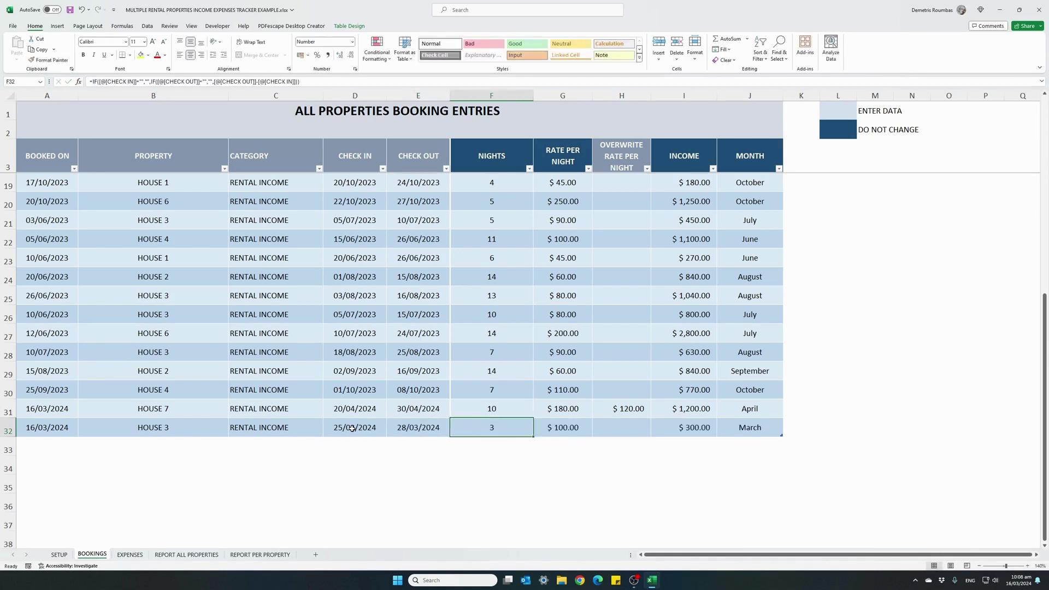
- Review the calculated nights and $300 income for row 32
key(Tab)
key(Tab)
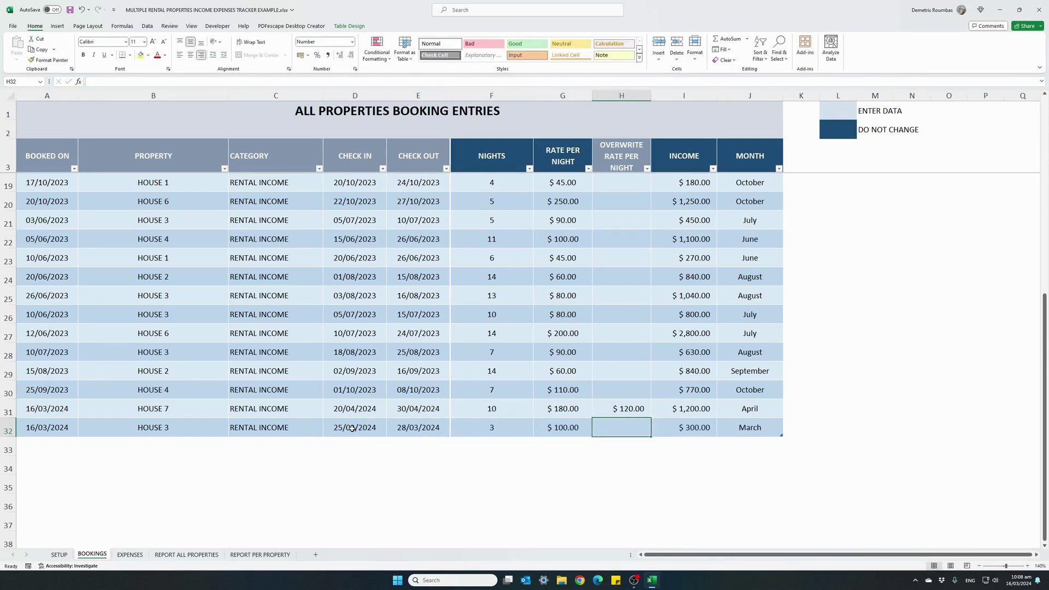
key(Tab)
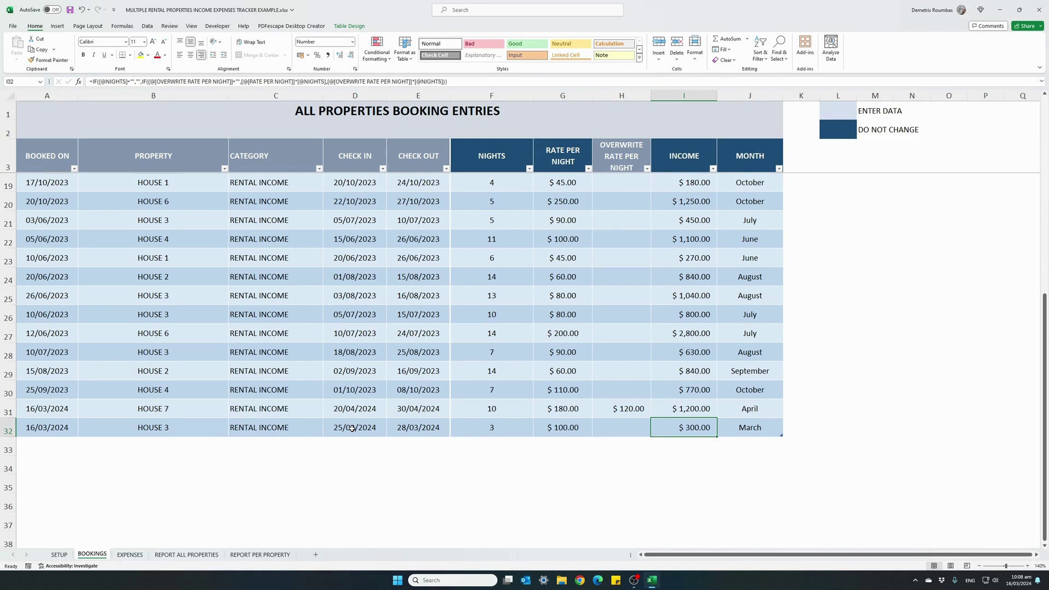
key(Left)
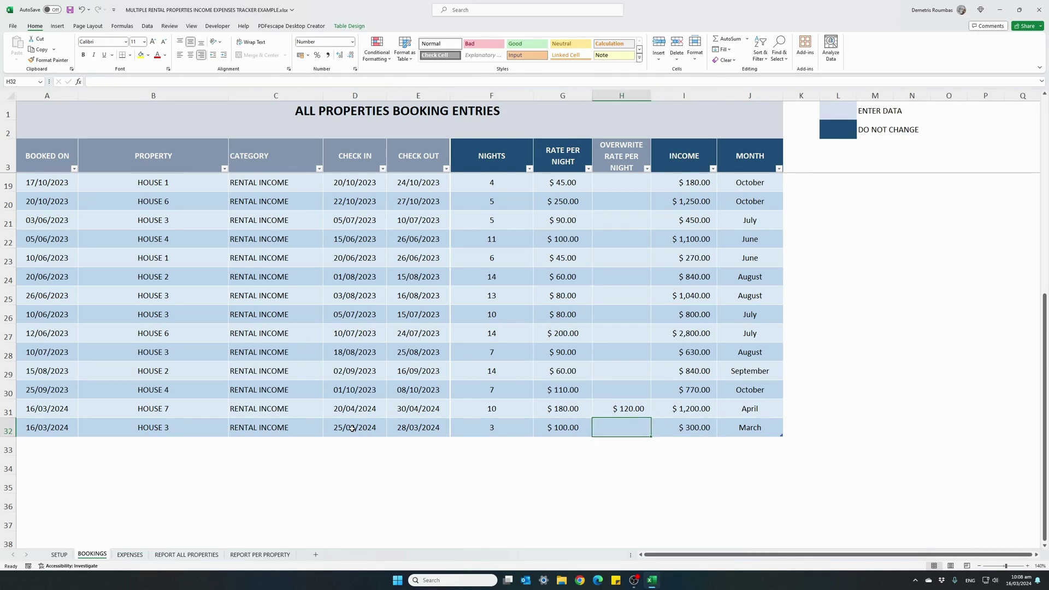
click(351, 427)
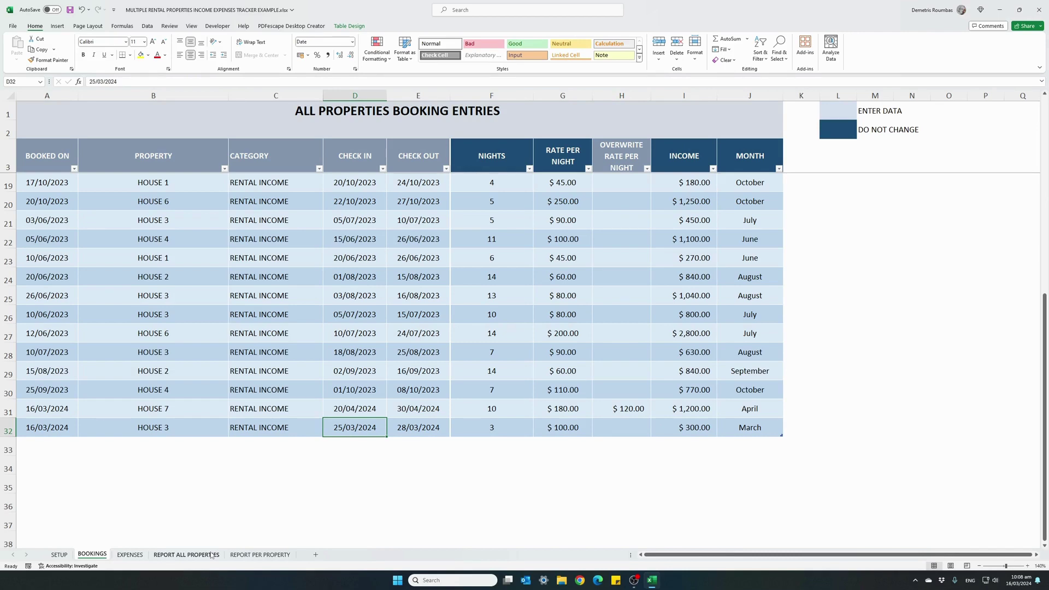
- On the EXPENSES sheet, check the last cleaning row's category, leave it unchanged, and select A28
click(130, 556)
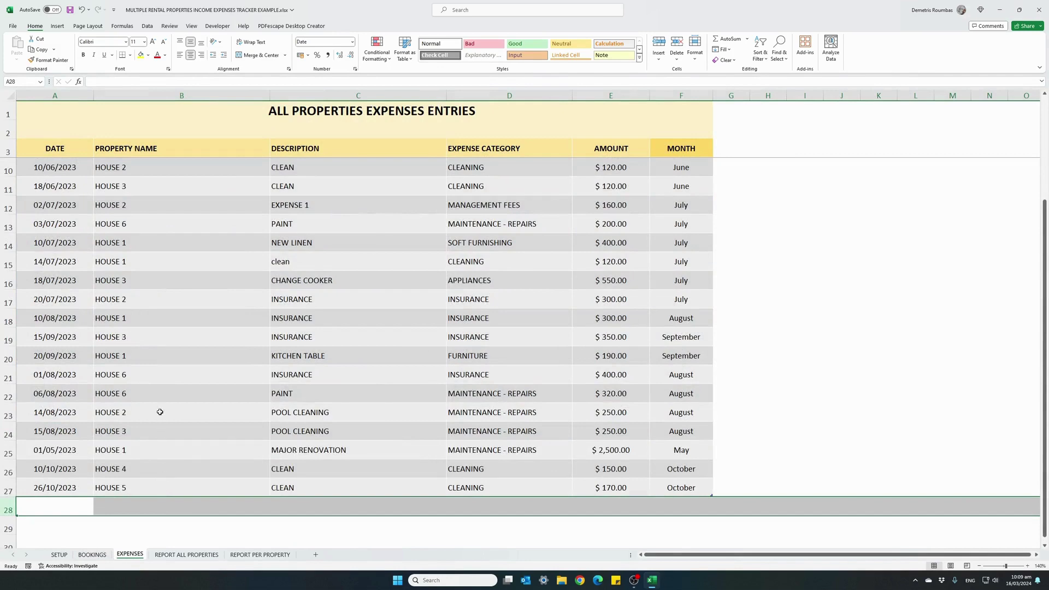
scroll(154, 421, down, 1)
scroll(73, 451, up, 2)
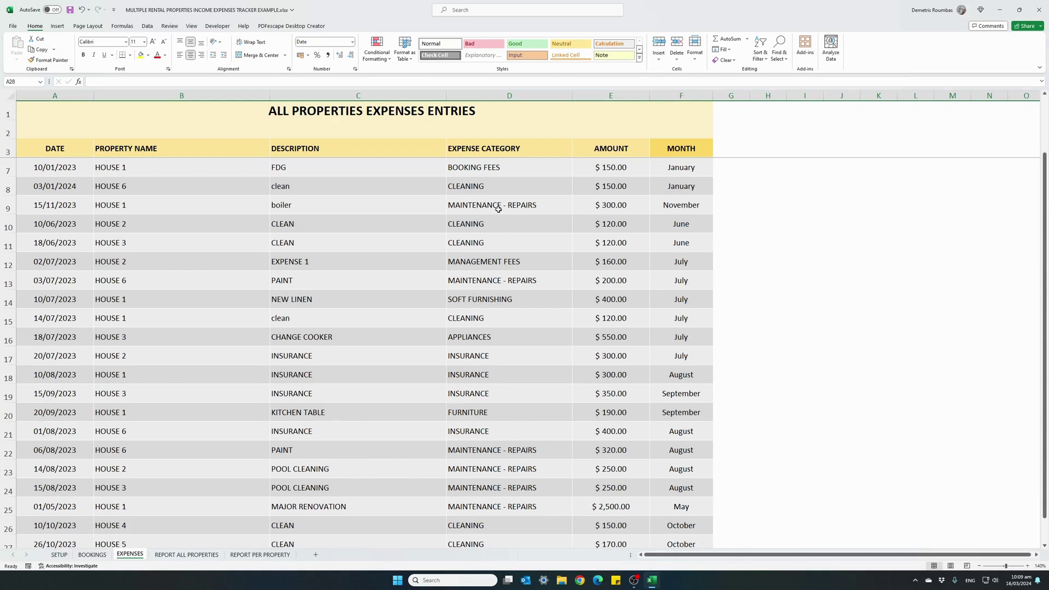
scroll(524, 355, down, 1)
scroll(526, 363, down, 1)
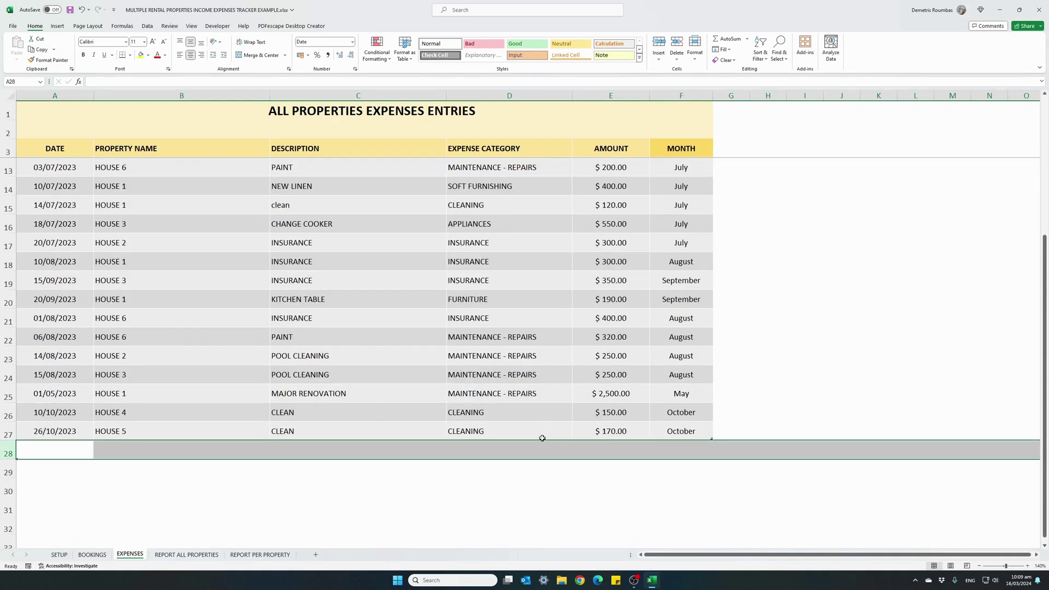
click(546, 435)
click(576, 436)
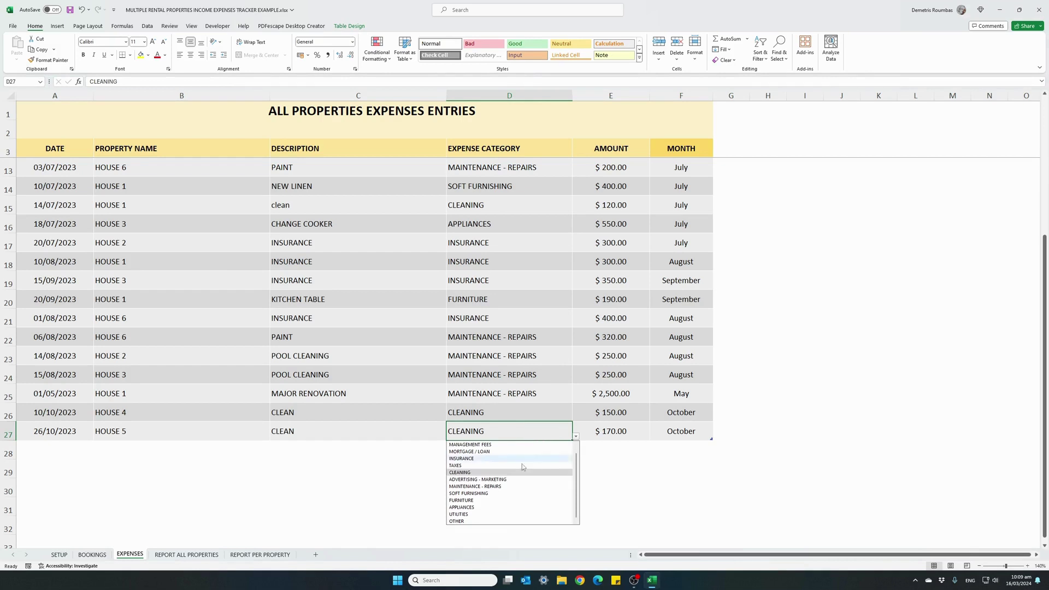
click(520, 416)
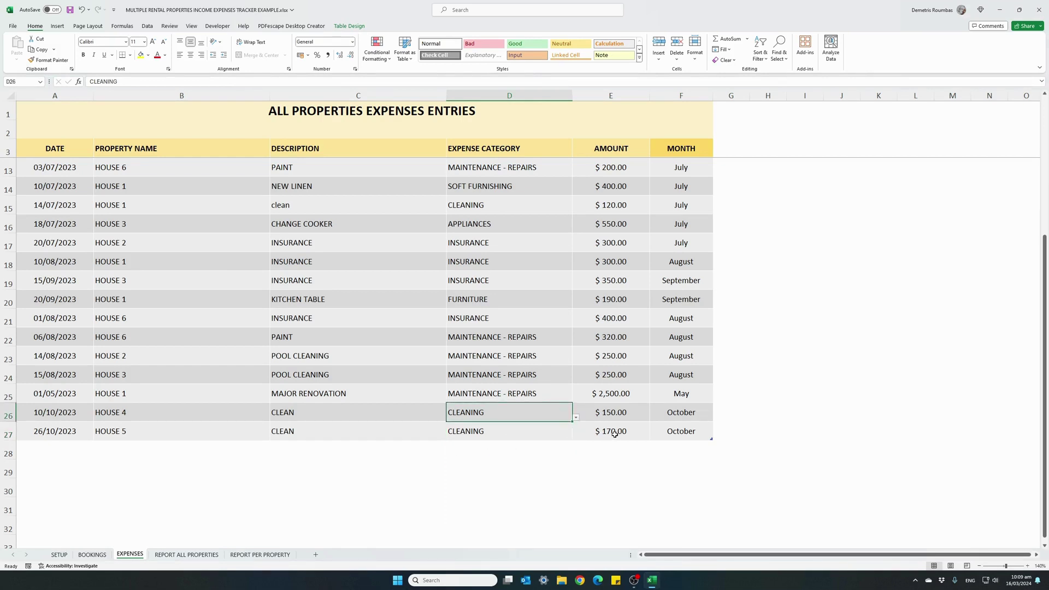
click(55, 447)
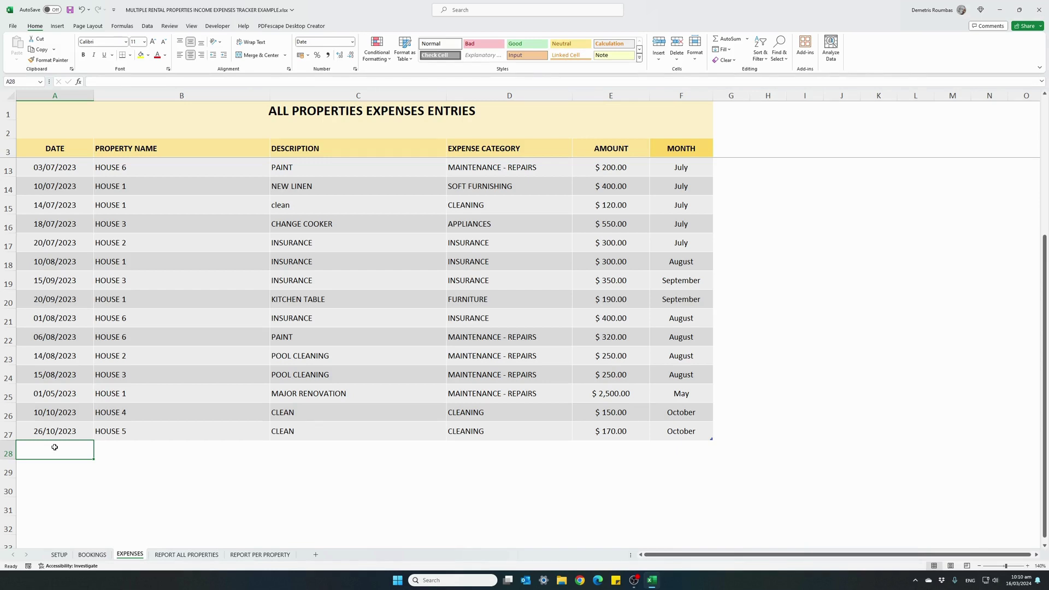
text(19)
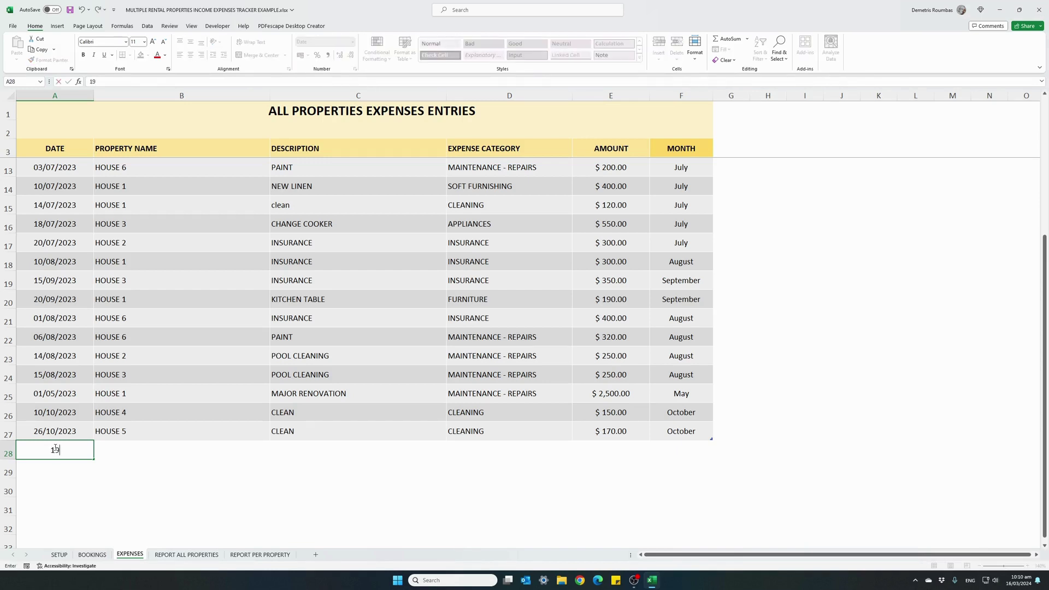
text(/4/24)
- Record a 19/04/2024 HOUSE 7 expense, CLEAN, under CLEANING for $120
key(Tab)
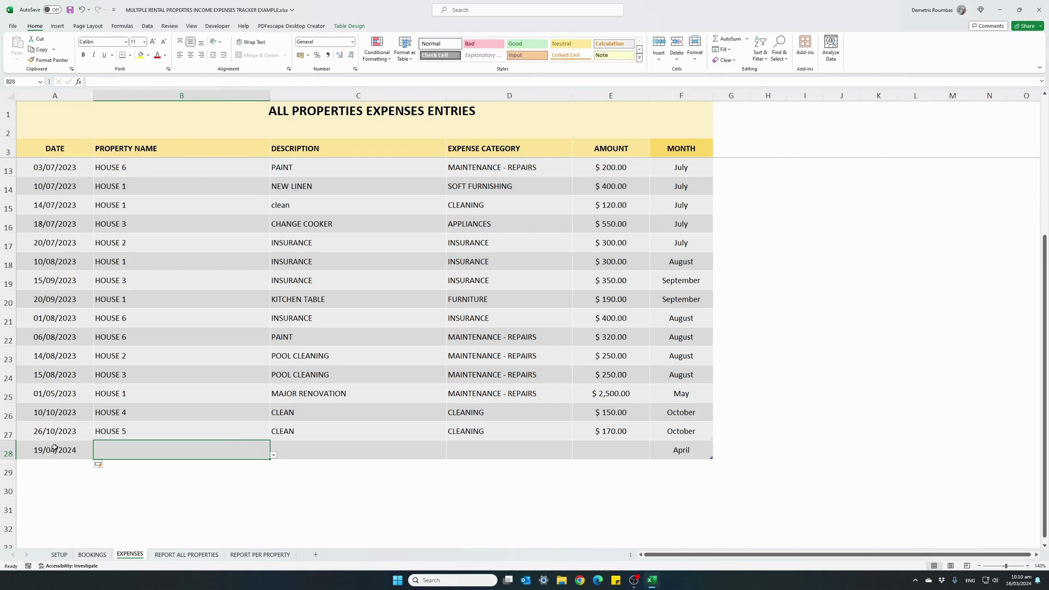
click(273, 458)
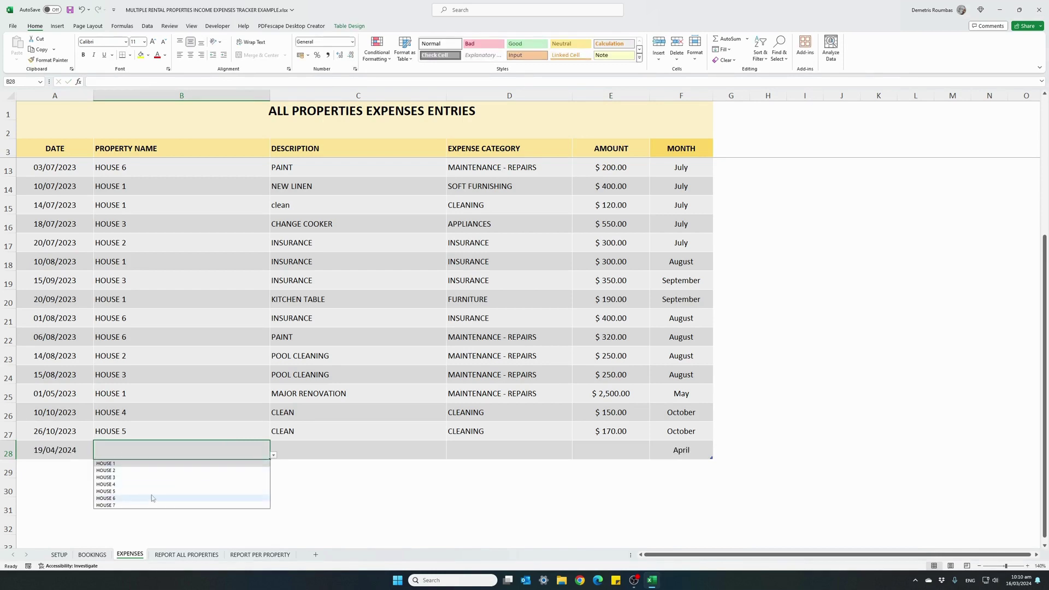
click(144, 500)
key(Tab)
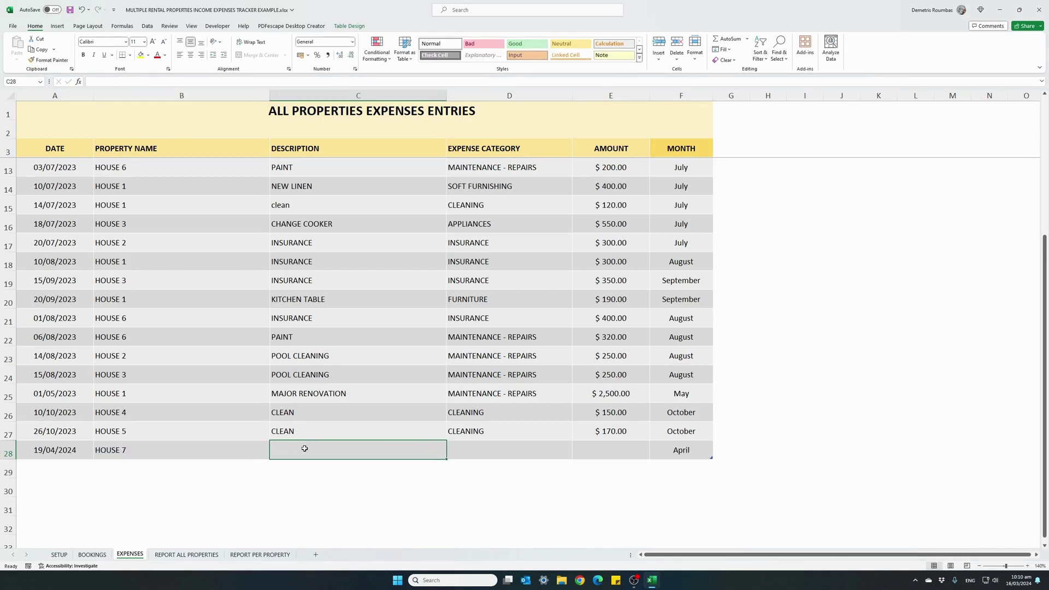
text(CLEAN)
key(Return)
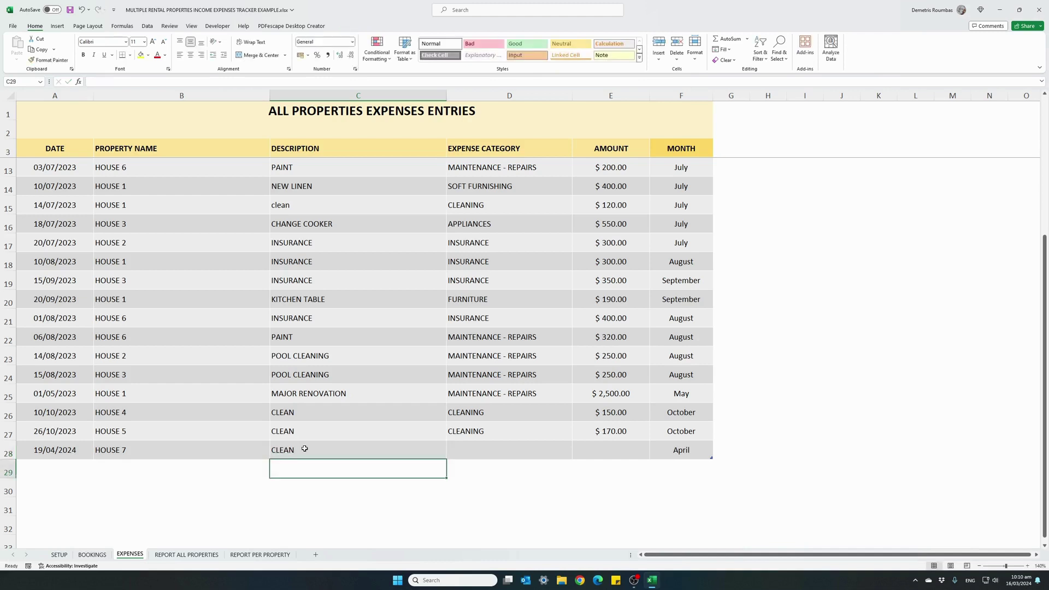
click(511, 452)
click(575, 456)
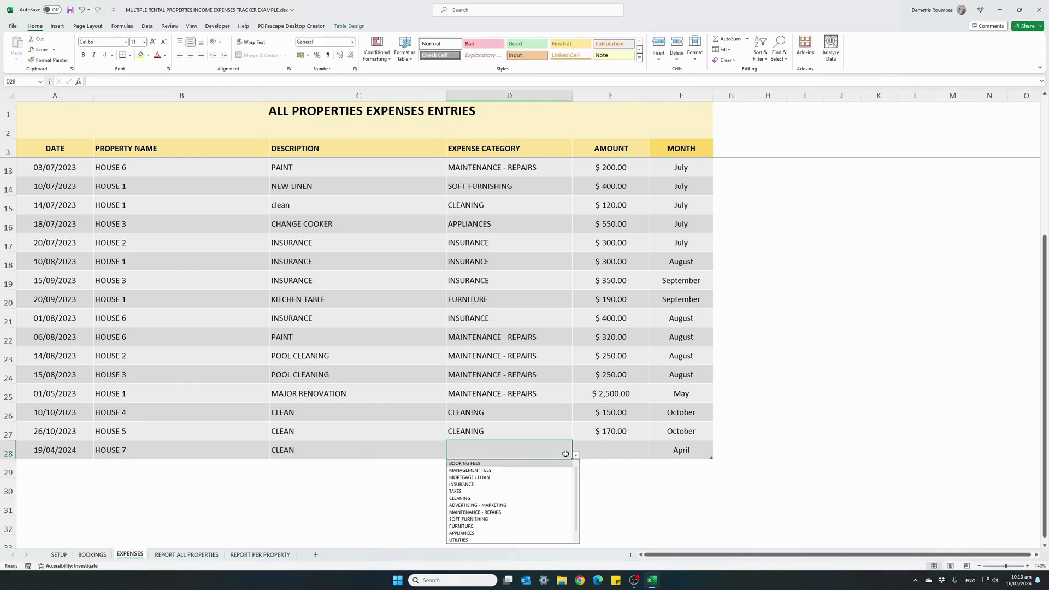
click(475, 499)
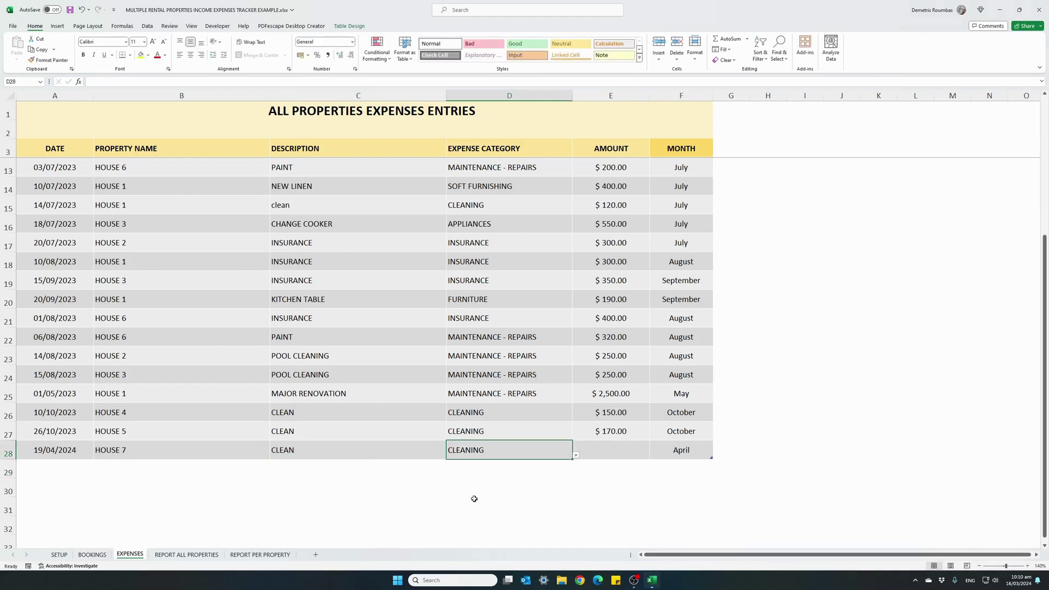
click(615, 455)
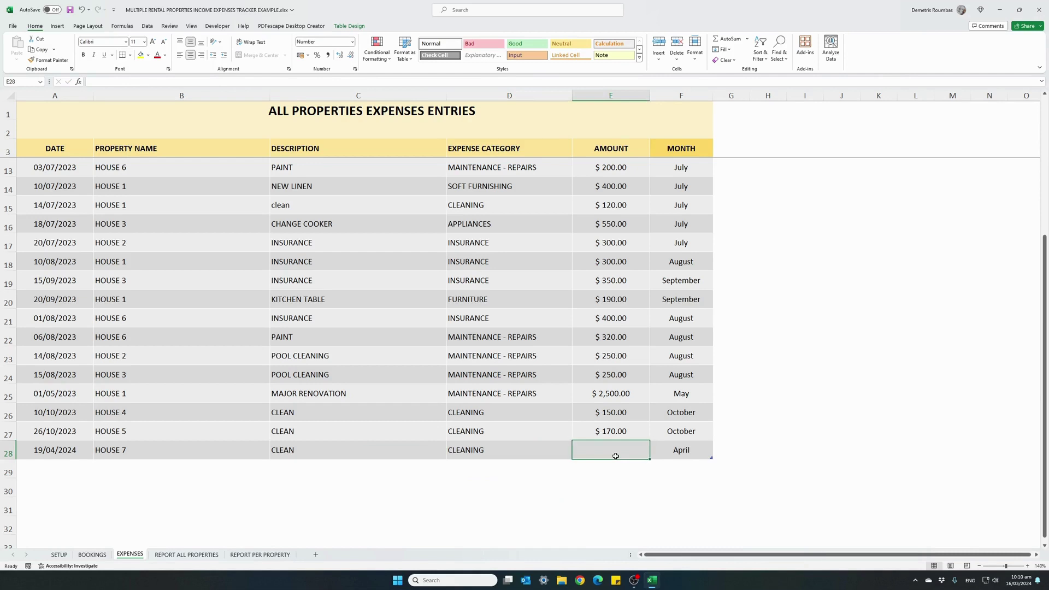
text(120)
key(Return)
click(66, 468)
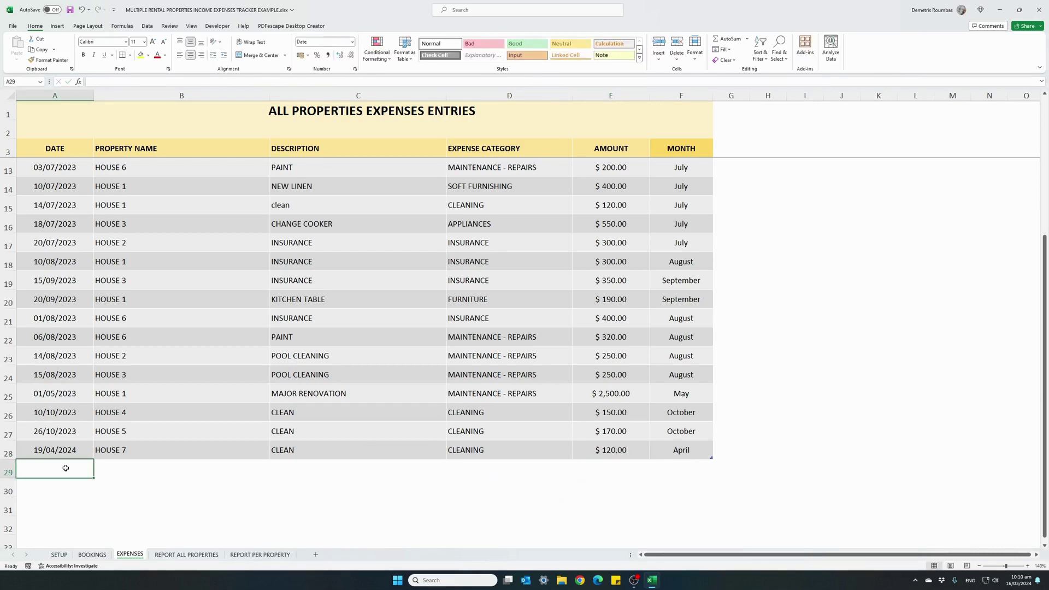
text(19)
text(/04/2024)
- Log a $175 HOUSE 7 POOL MAINTENANCE expense dated 19/04/2024 under MAINTENANCE - REPAIRS
key(Tab)
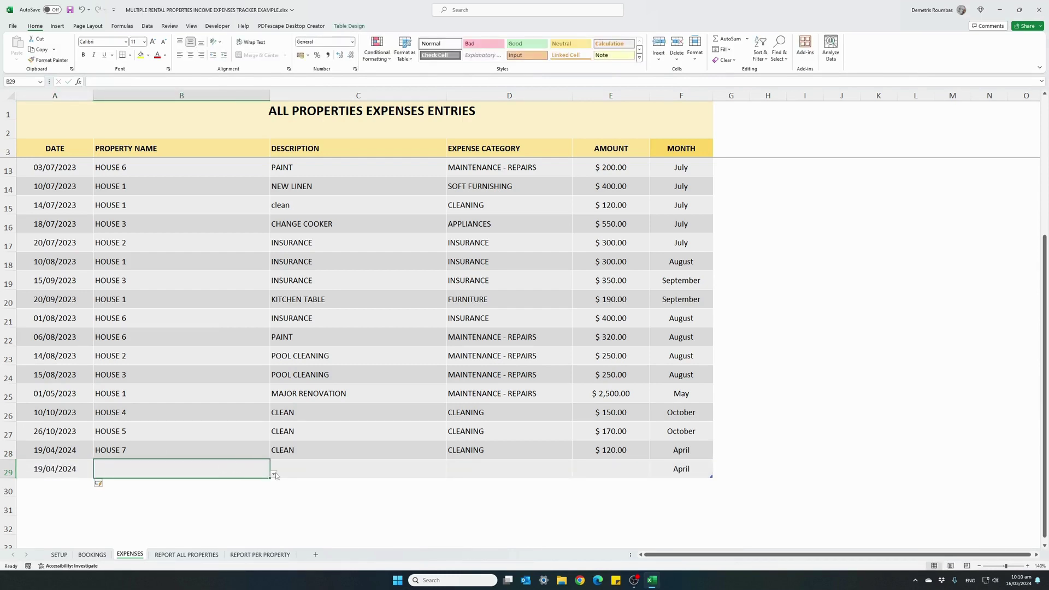
click(274, 474)
click(163, 525)
click(308, 472)
text(POOL MAINTENANCE)
key(Return)
click(524, 467)
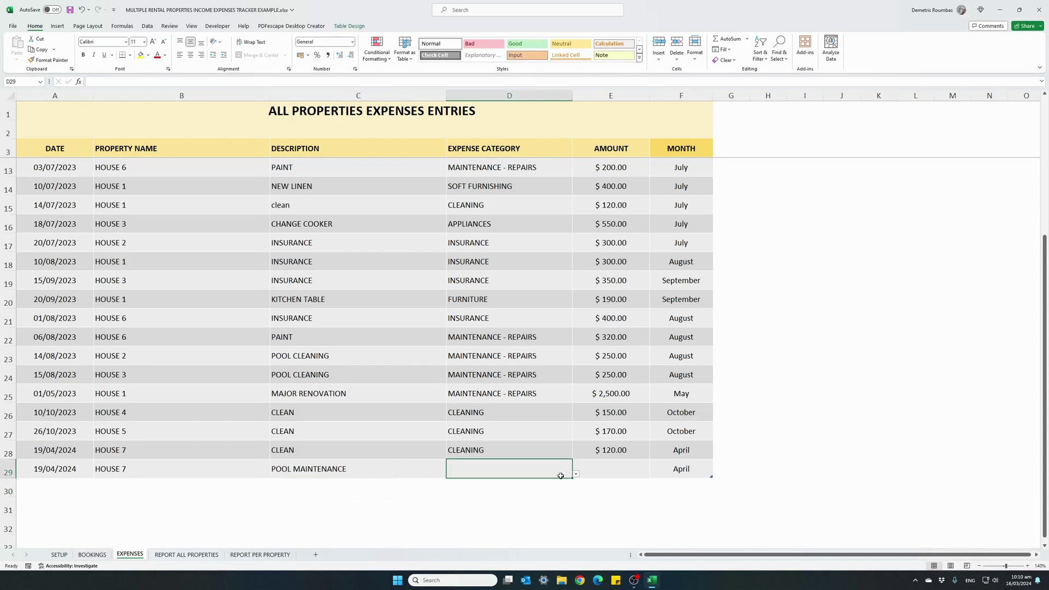
click(576, 475)
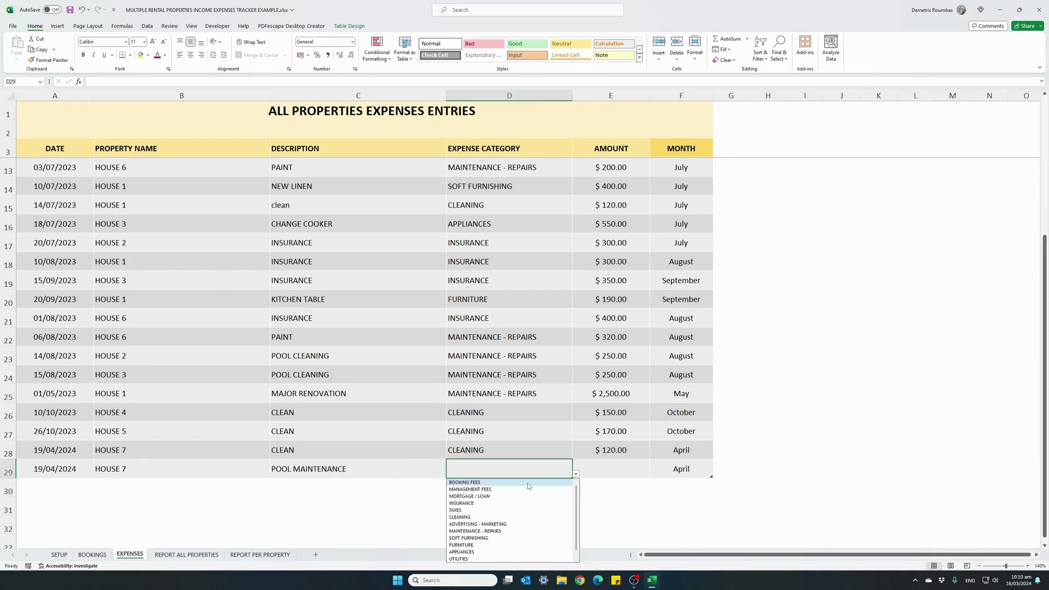
click(505, 532)
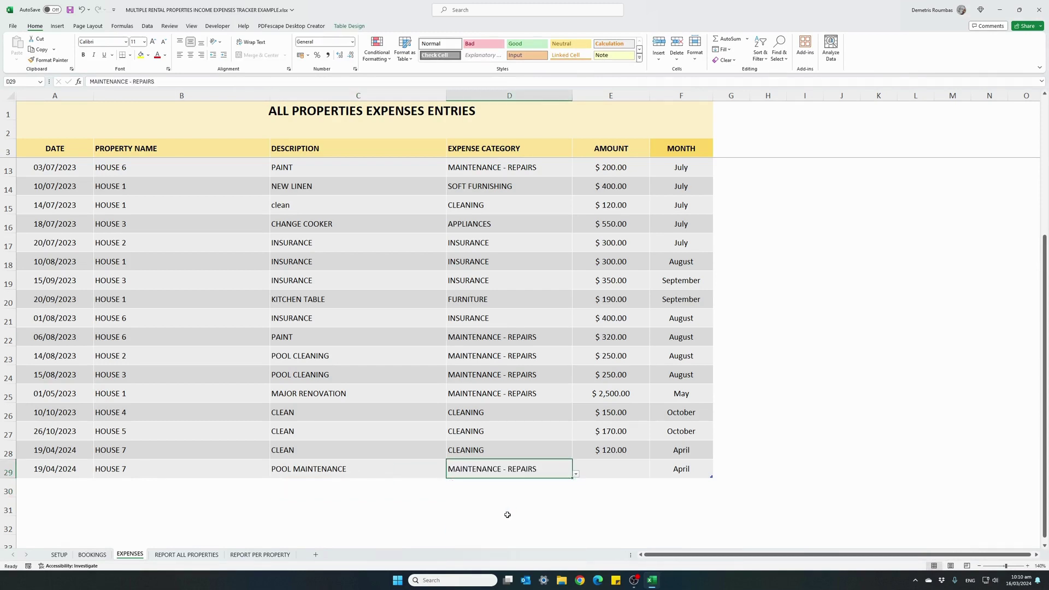
click(594, 470)
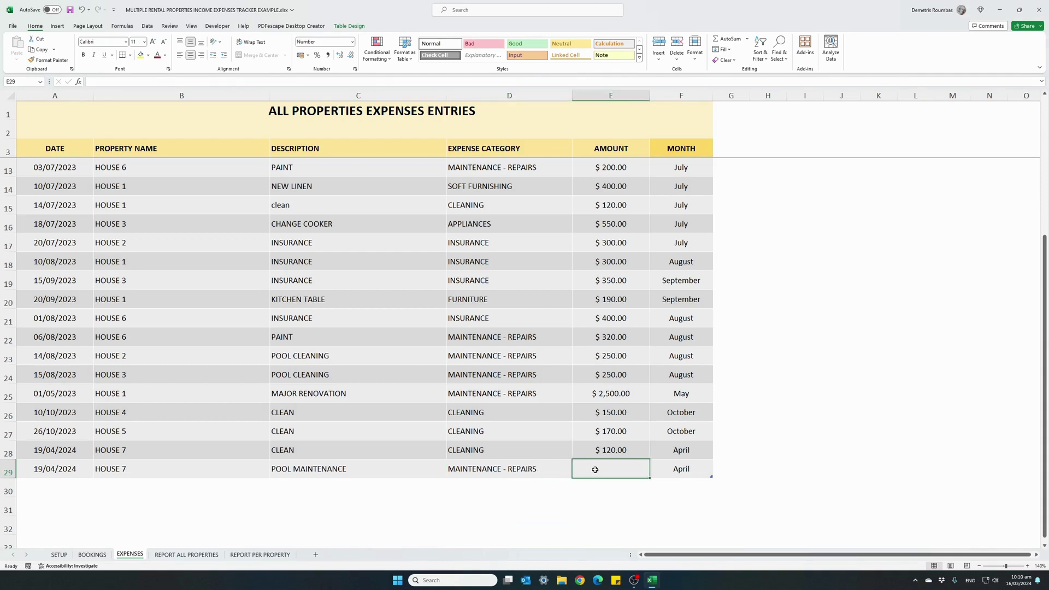
text(175)
key(Return)
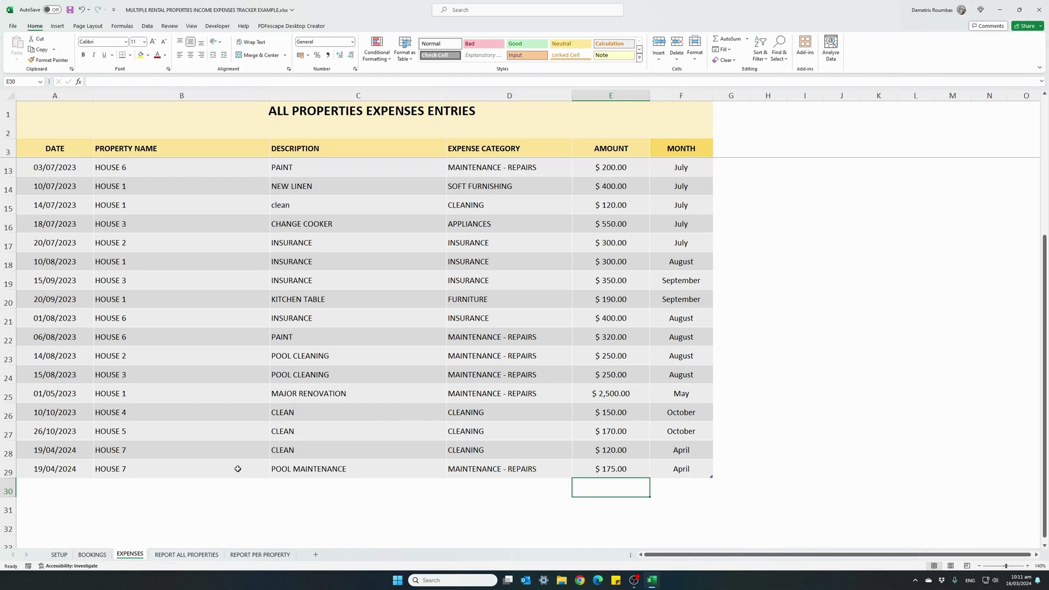
- Glance at the BOOKINGS and EXPENSES sheets, then show the REPORT ALL PROPERTIES sheet
click(92, 554)
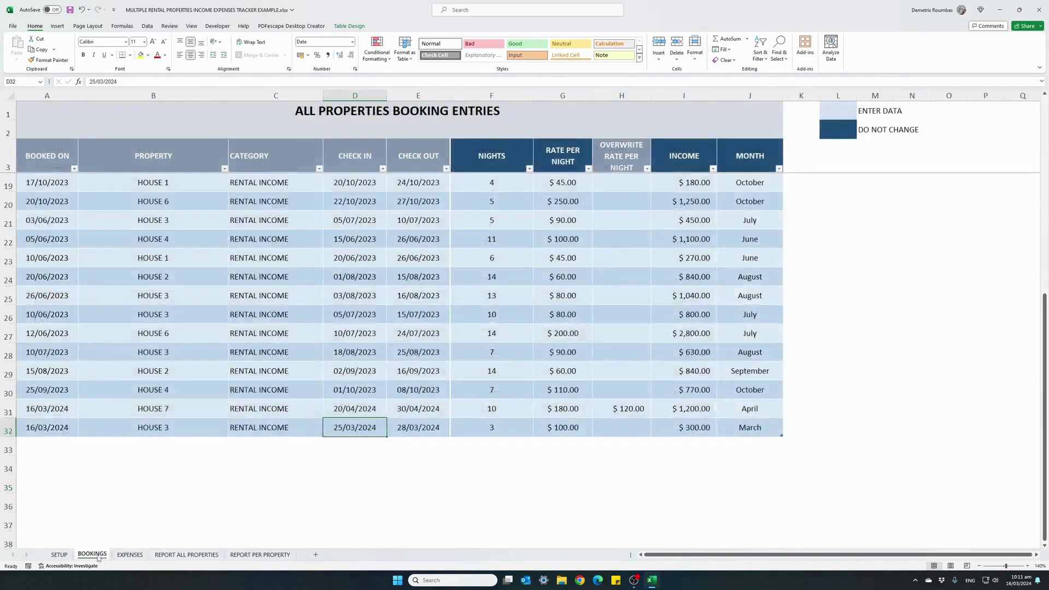
click(133, 556)
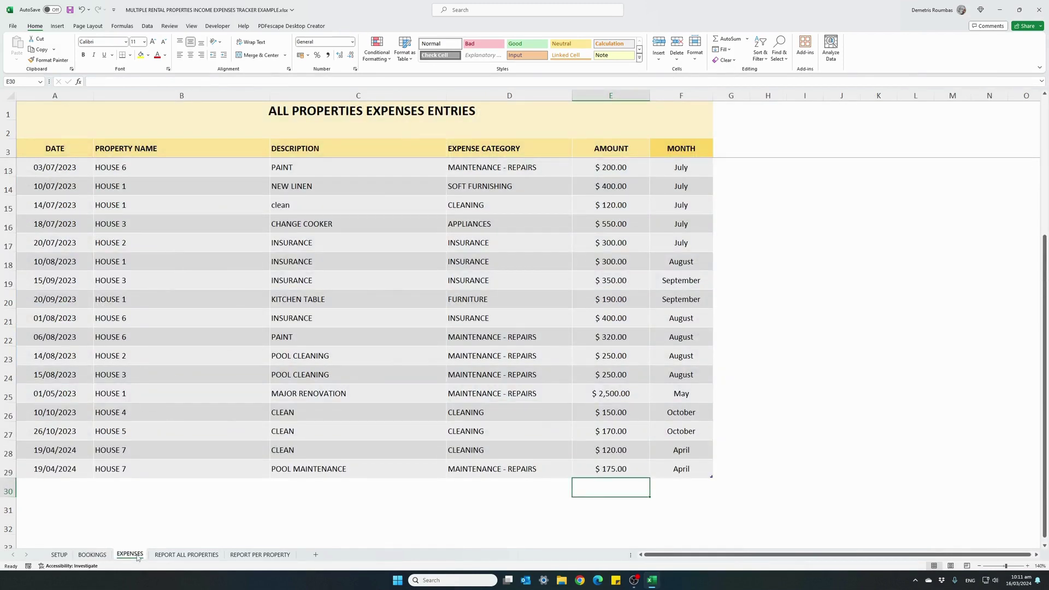
click(165, 558)
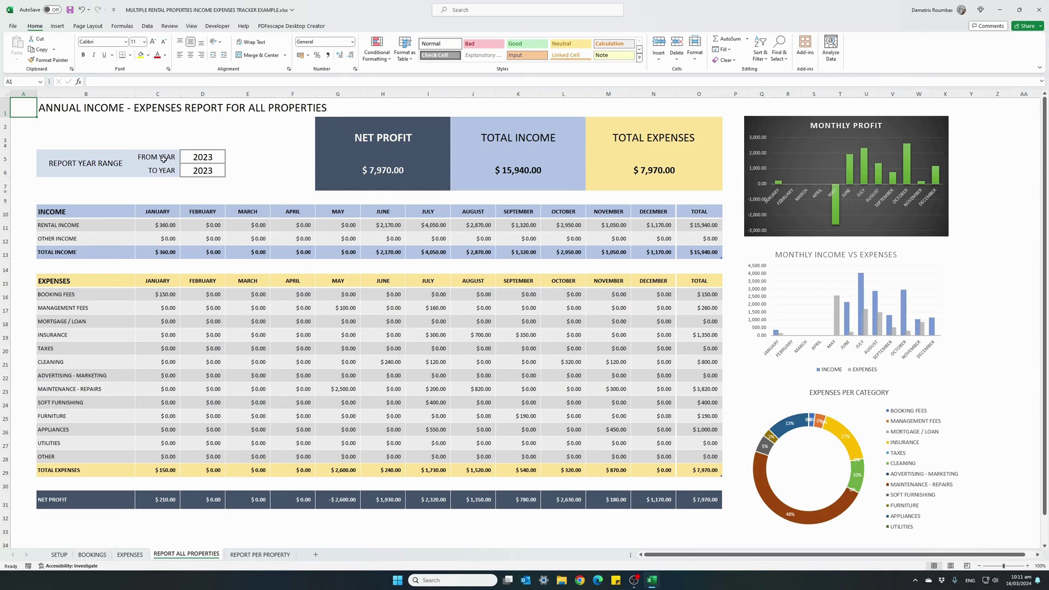
- Set the report years to 2022–2024, then change FROM YEAR to 2024
drag(187, 158, 185, 172)
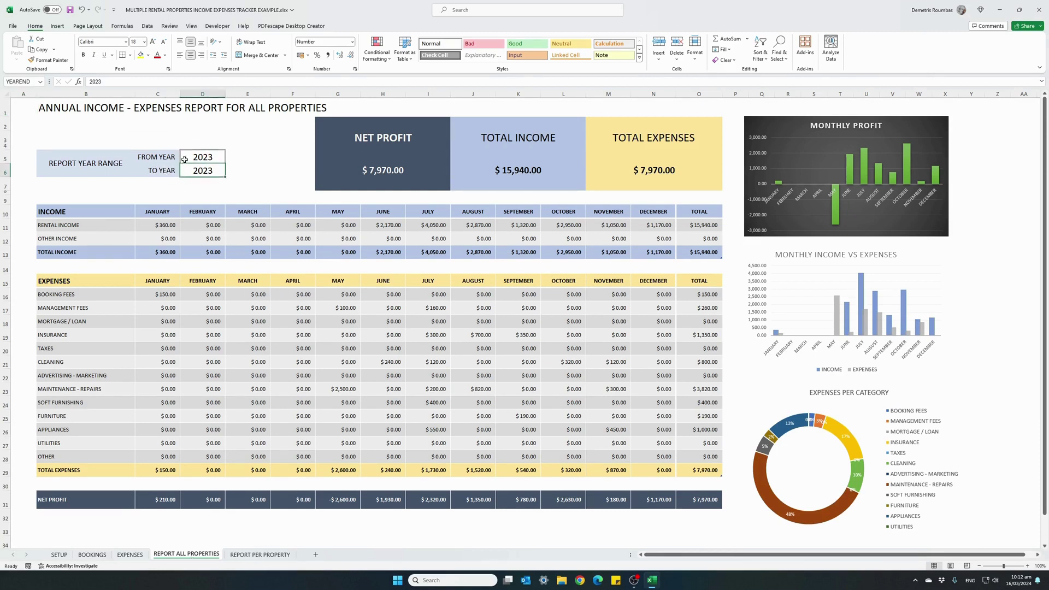
click(184, 159)
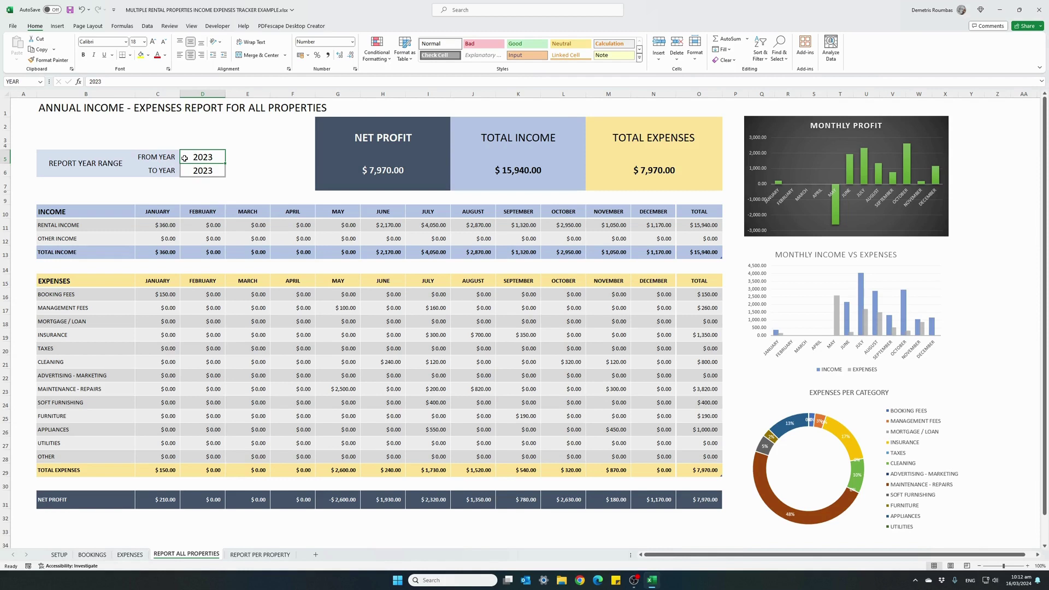
text(2)
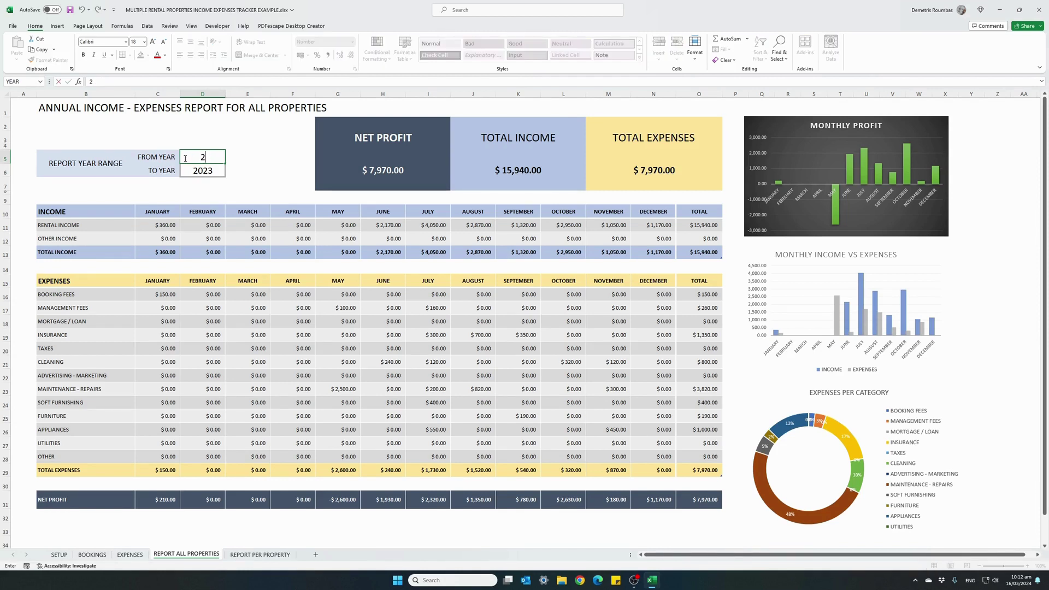
text(022)
key(Return)
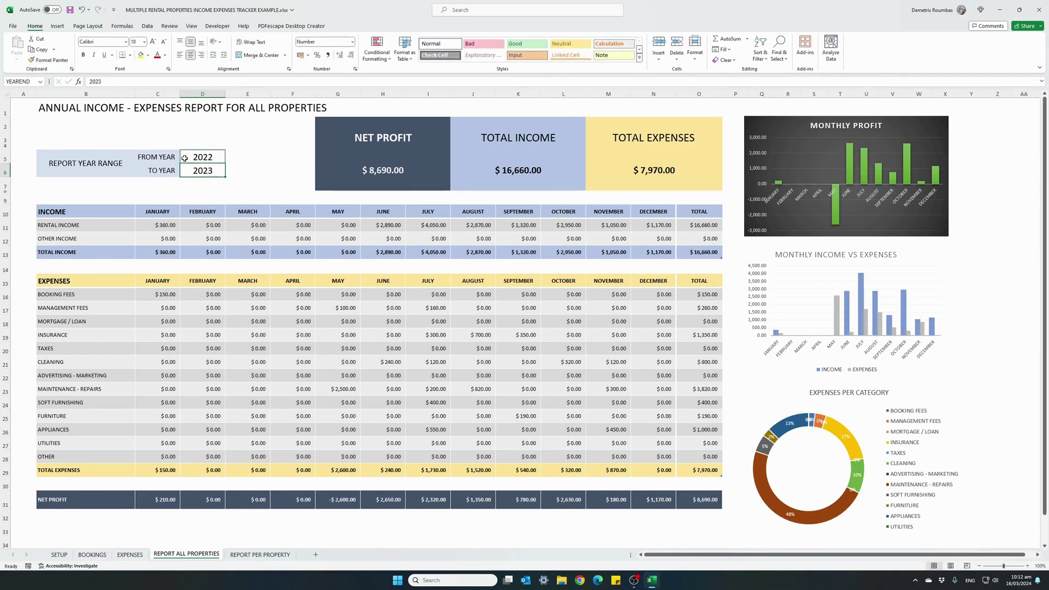
text(2024)
key(Return)
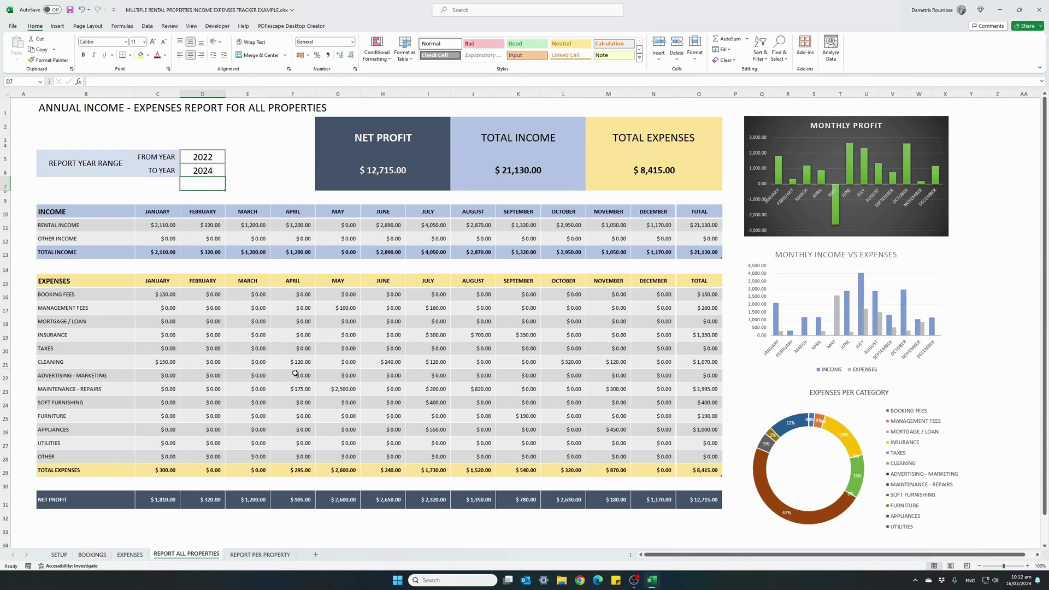
click(196, 156)
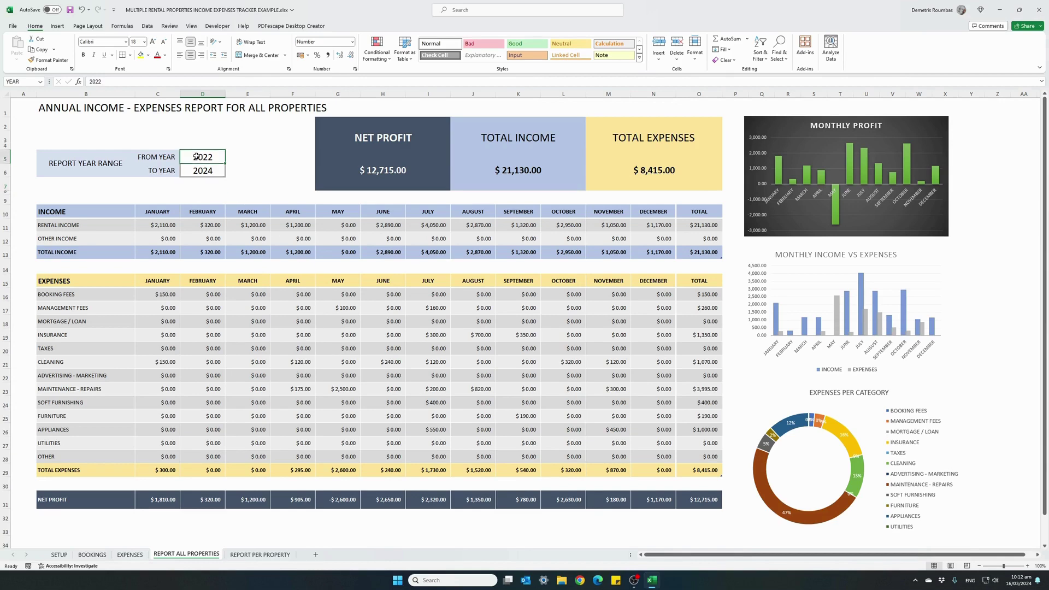
text(2024)
key(Return)
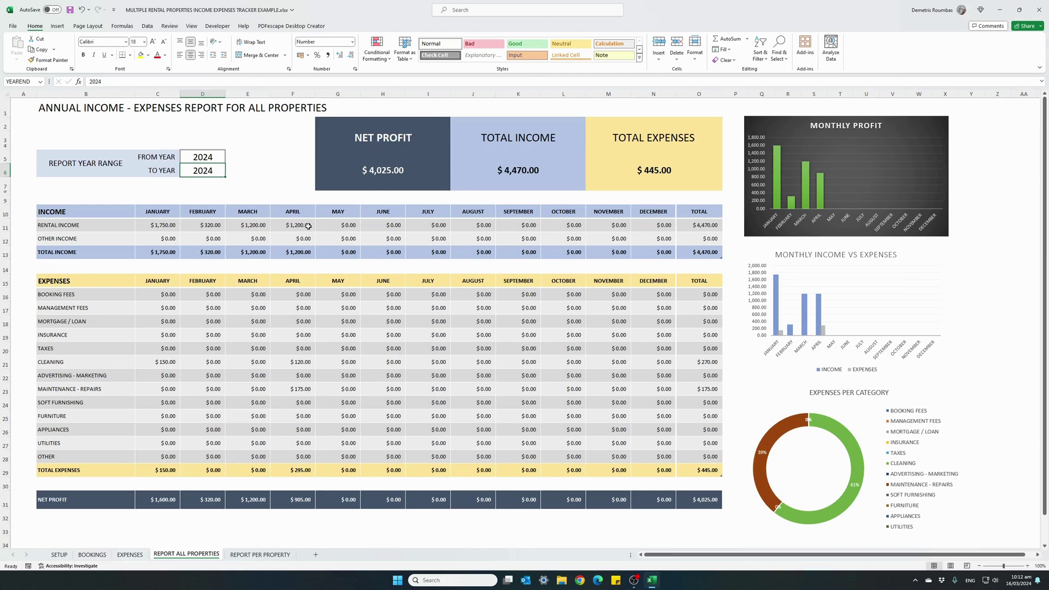
click(279, 226)
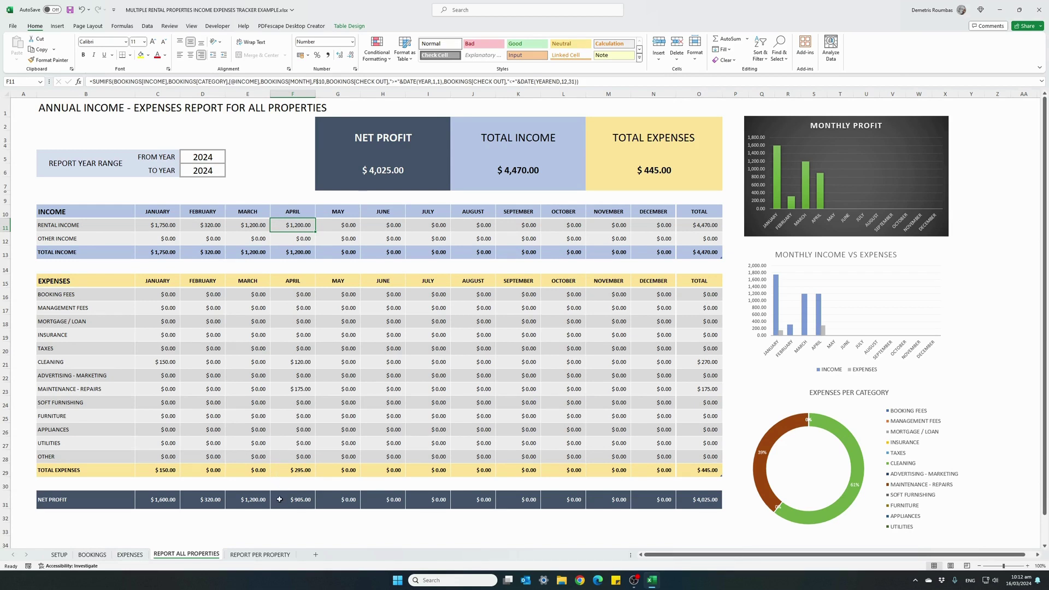
click(278, 499)
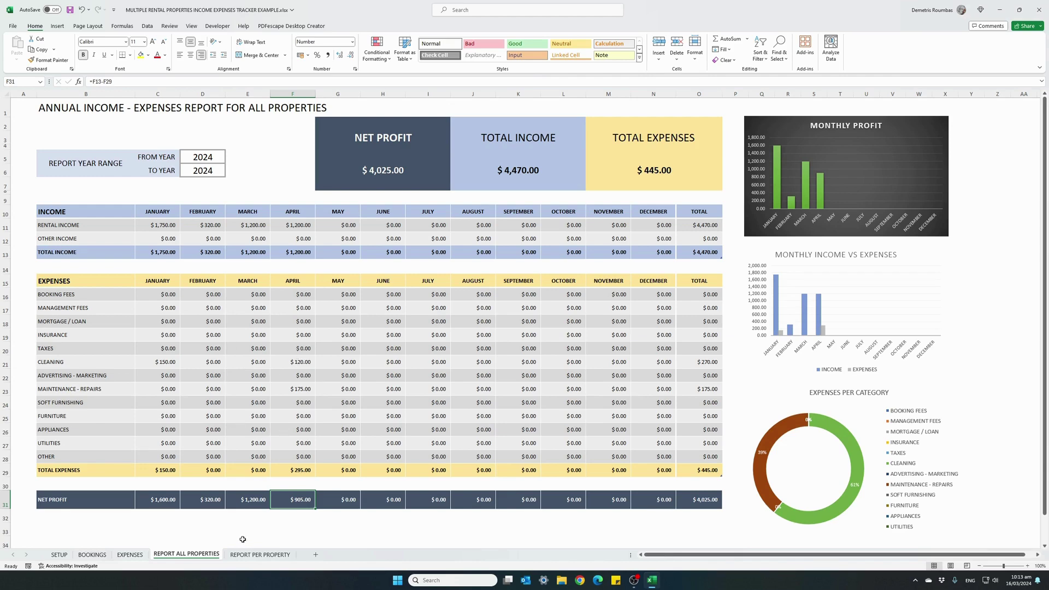
- Report HOUSE 7 for 2024 only on the per-property sheet and check the April rental income formula
click(260, 555)
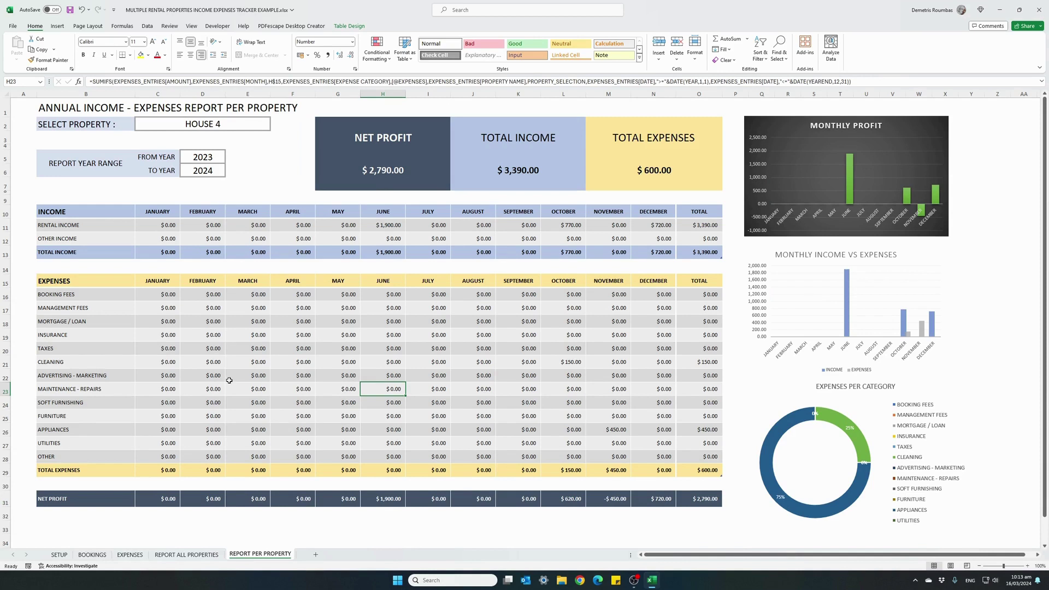
click(236, 126)
click(274, 128)
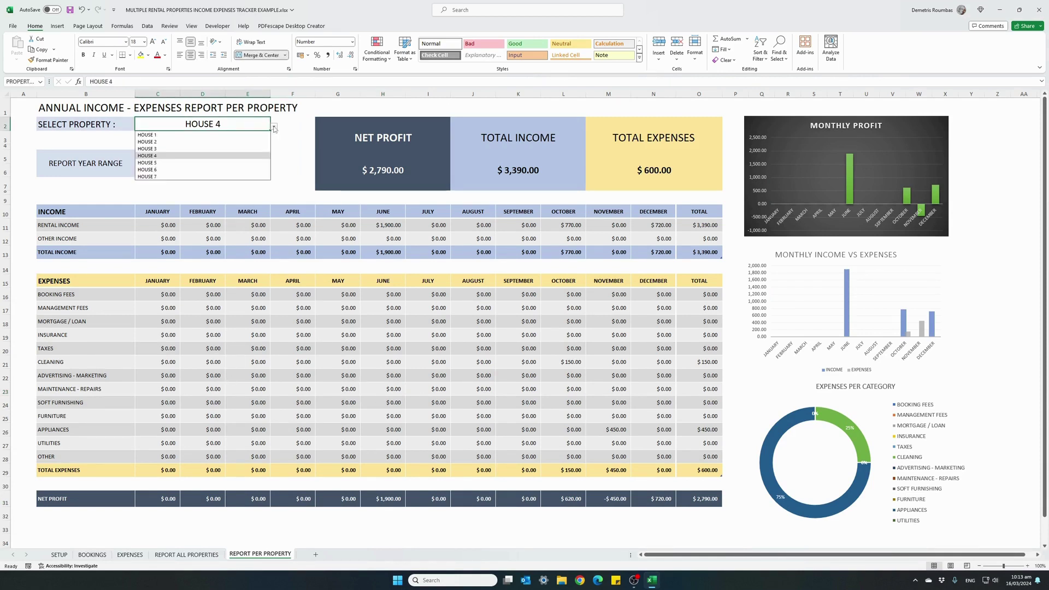
click(176, 177)
click(195, 157)
text(2024)
key(Return)
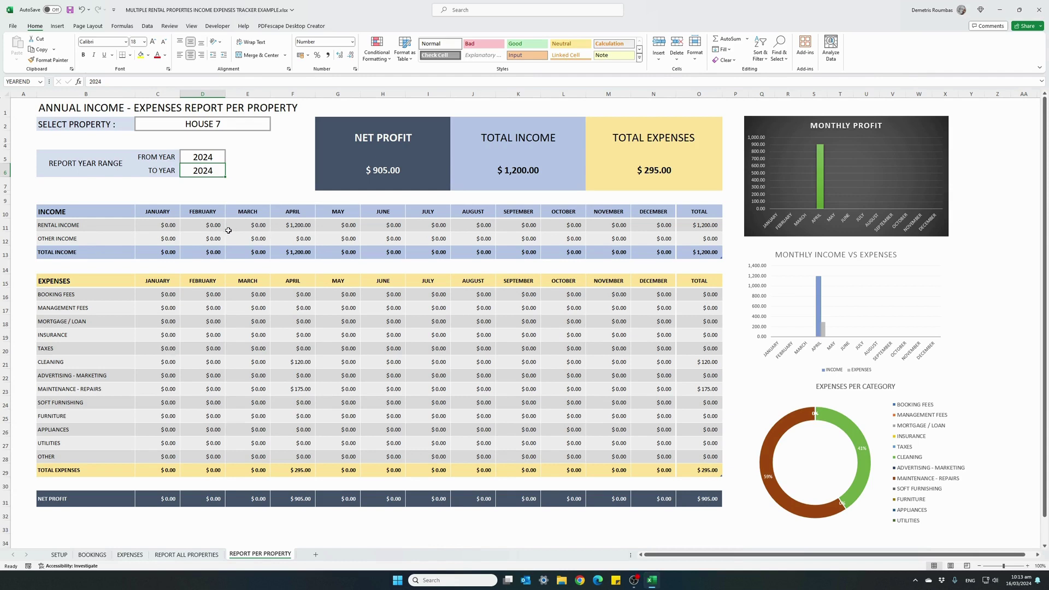
click(278, 227)
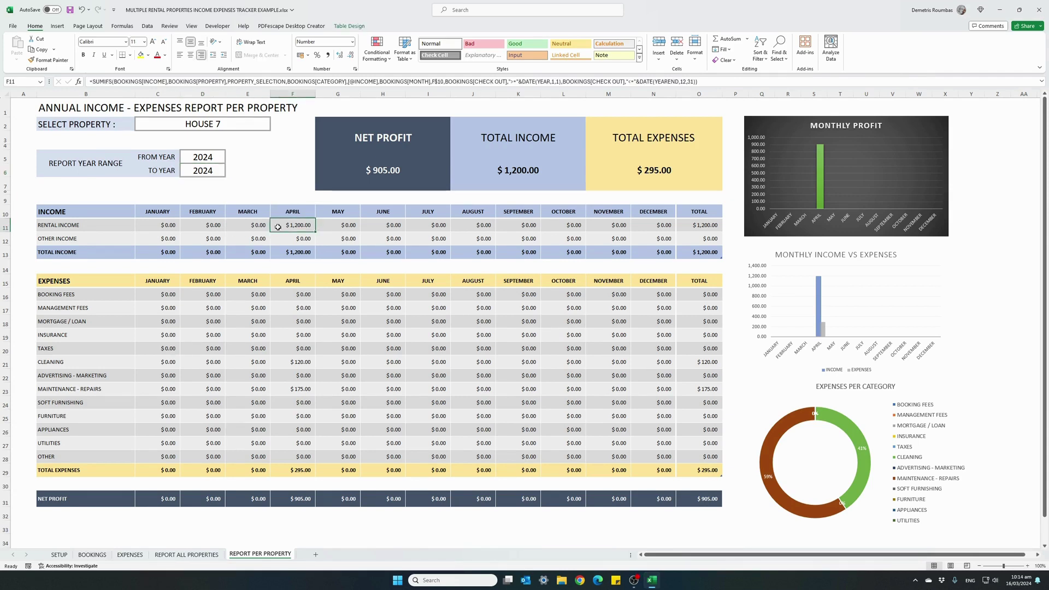
click(92, 555)
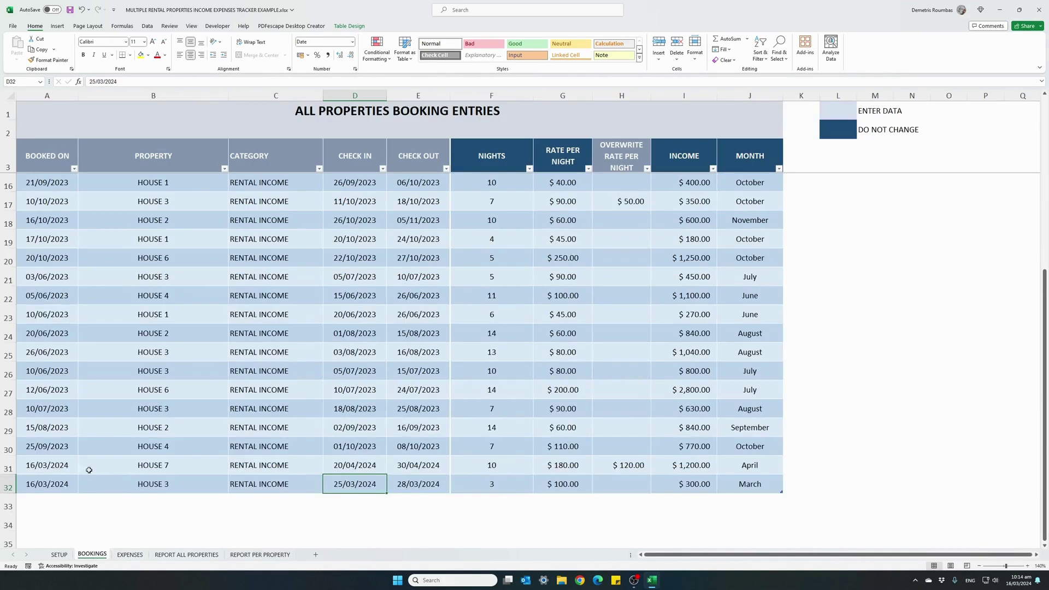
click(140, 467)
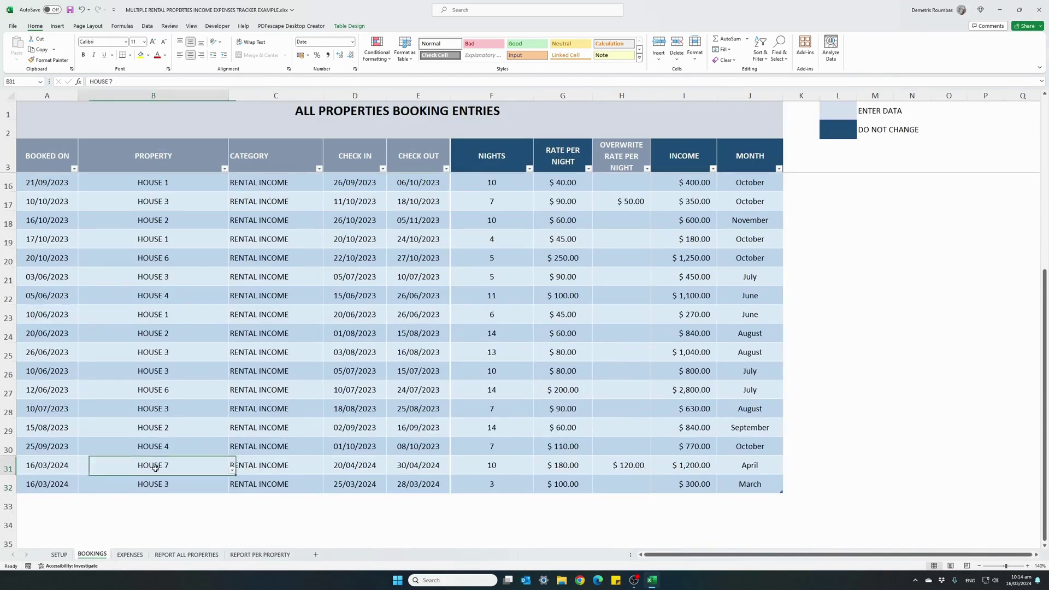
click(335, 469)
click(671, 467)
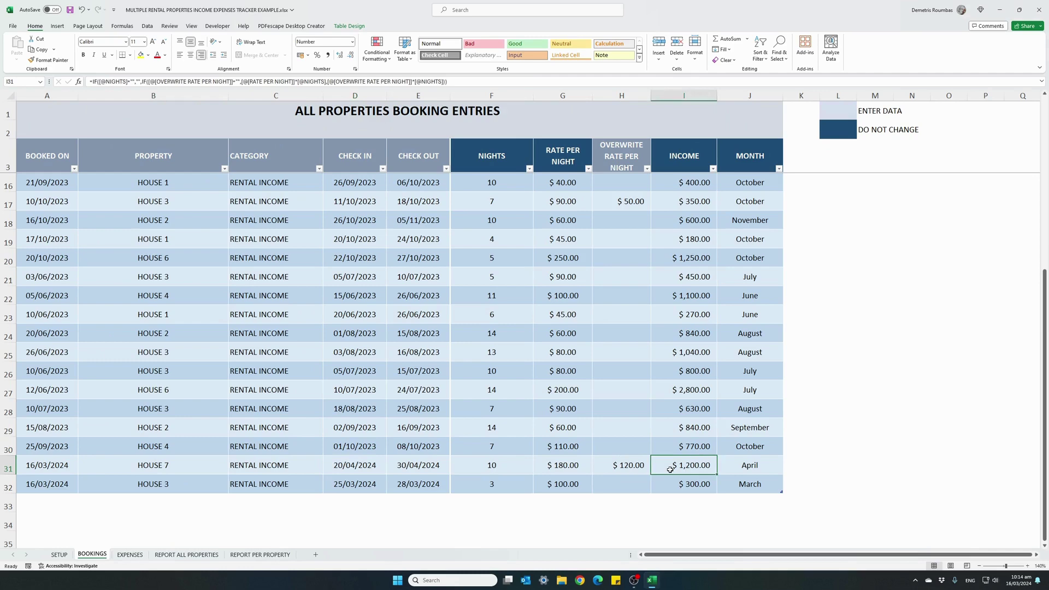
click(259, 555)
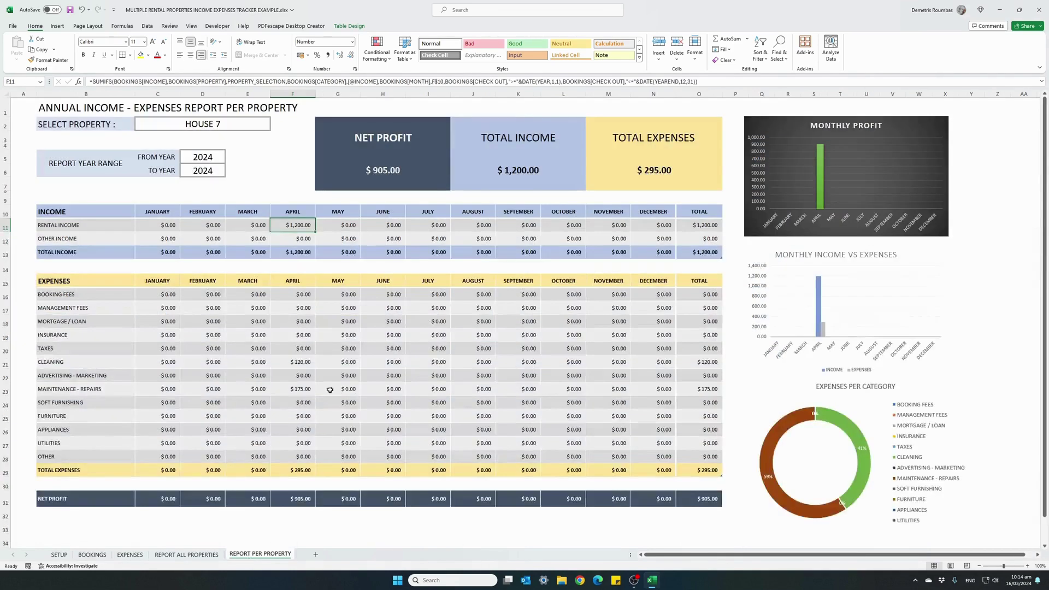
click(277, 363)
click(280, 388)
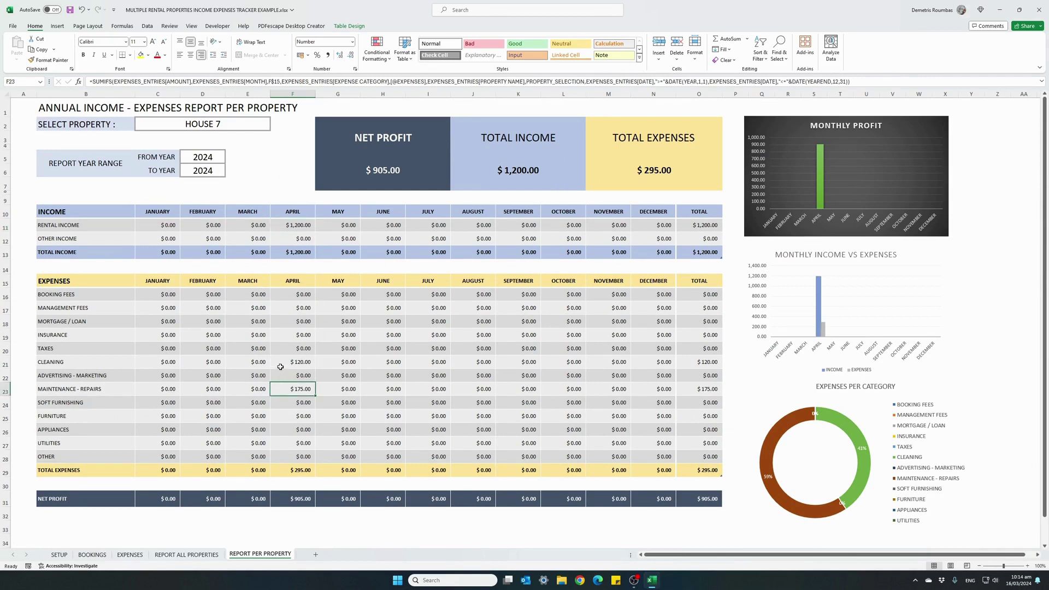
click(279, 363)
click(277, 389)
click(286, 500)
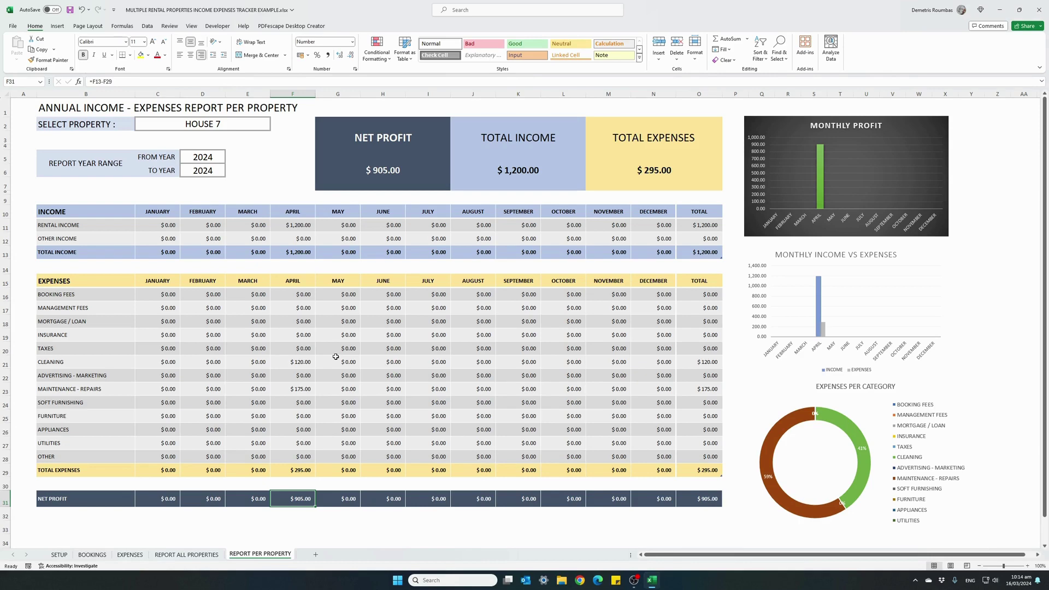
- Set the all-properties report's FROM YEAR to 2023
click(187, 555)
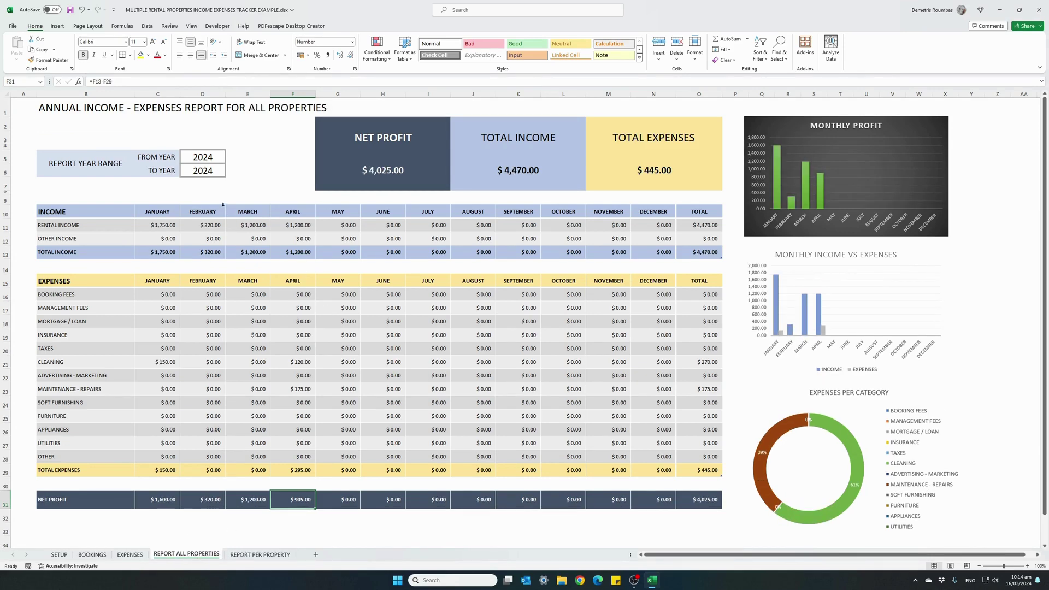
click(213, 160)
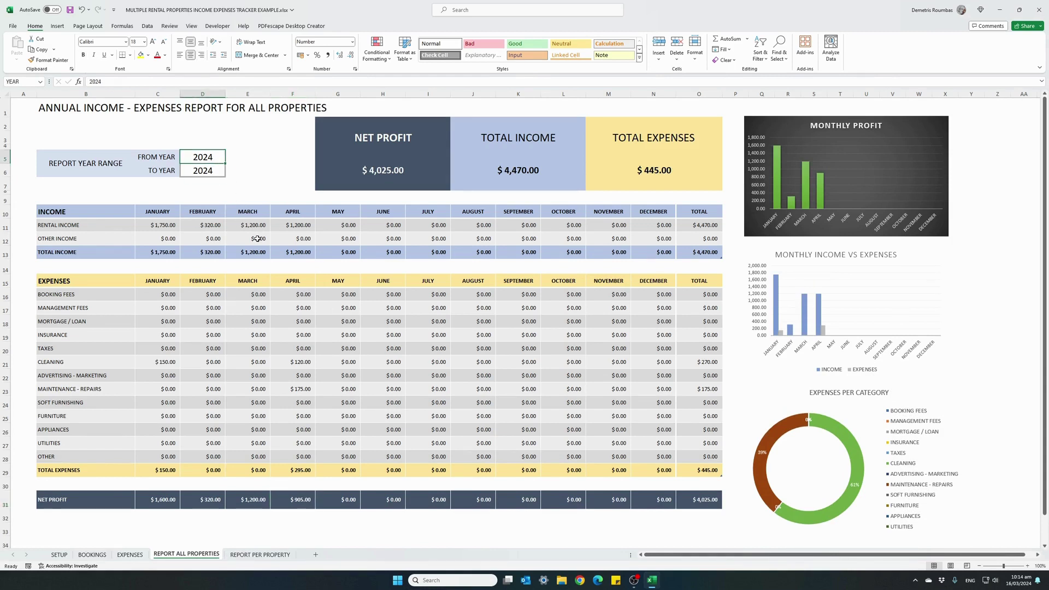
text(2023)
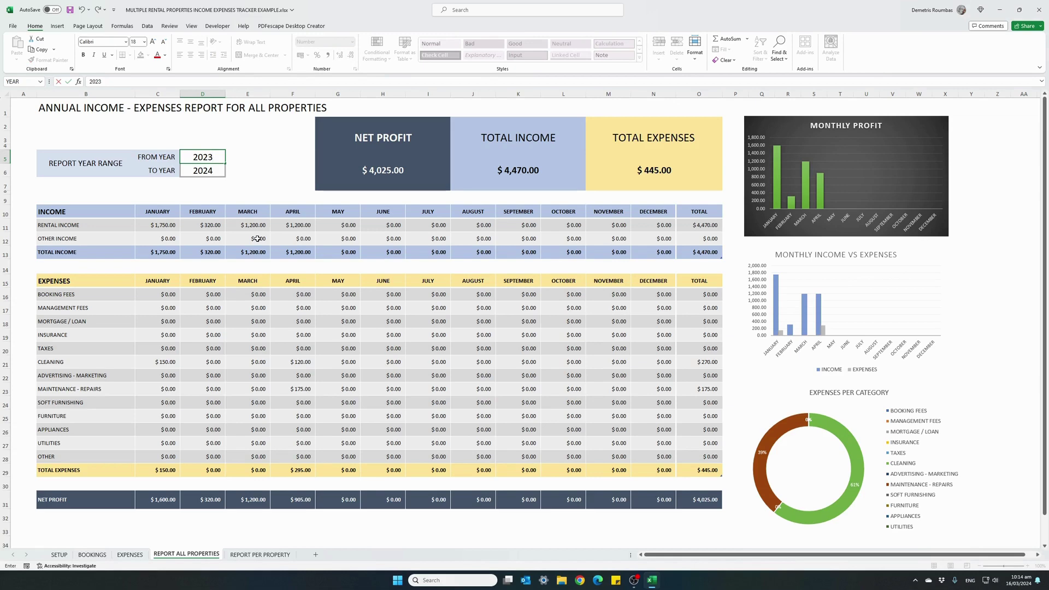
key(Return)
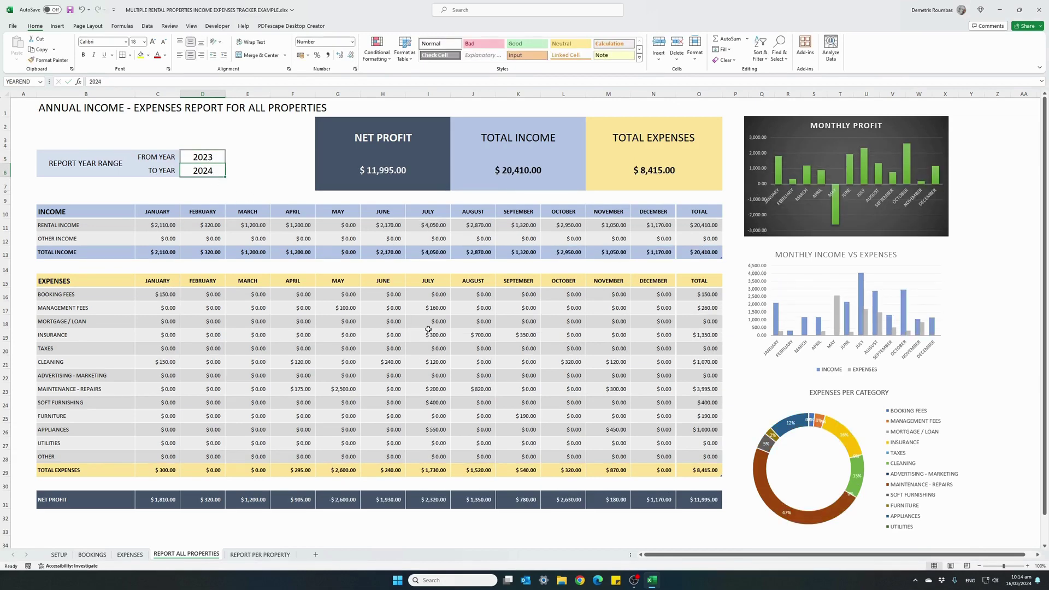
- Review the total net profit and the May MAINTENANCE - REPAIRS expense formula
click(409, 173)
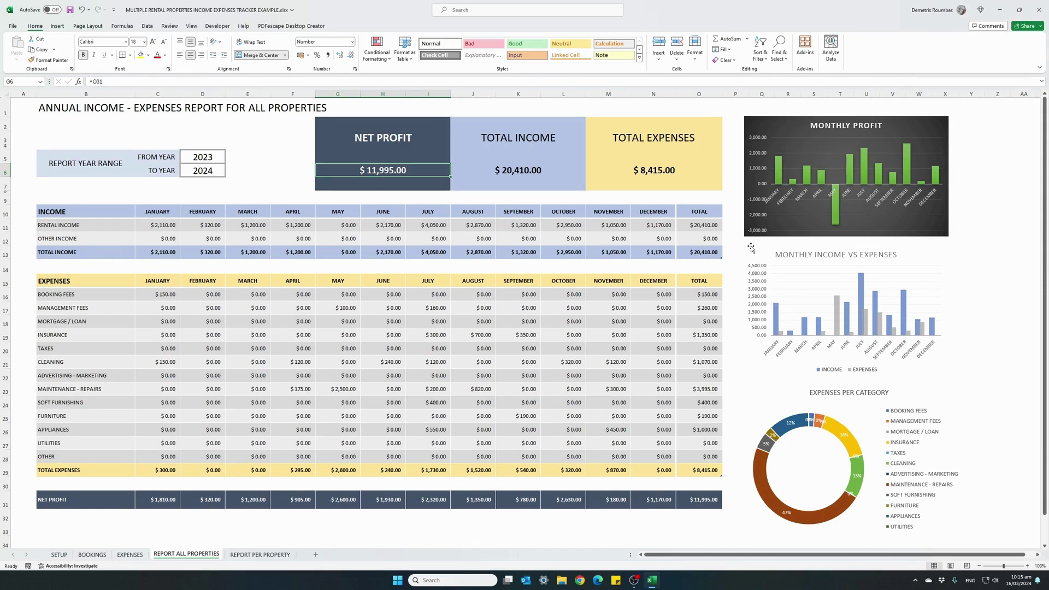
click(328, 391)
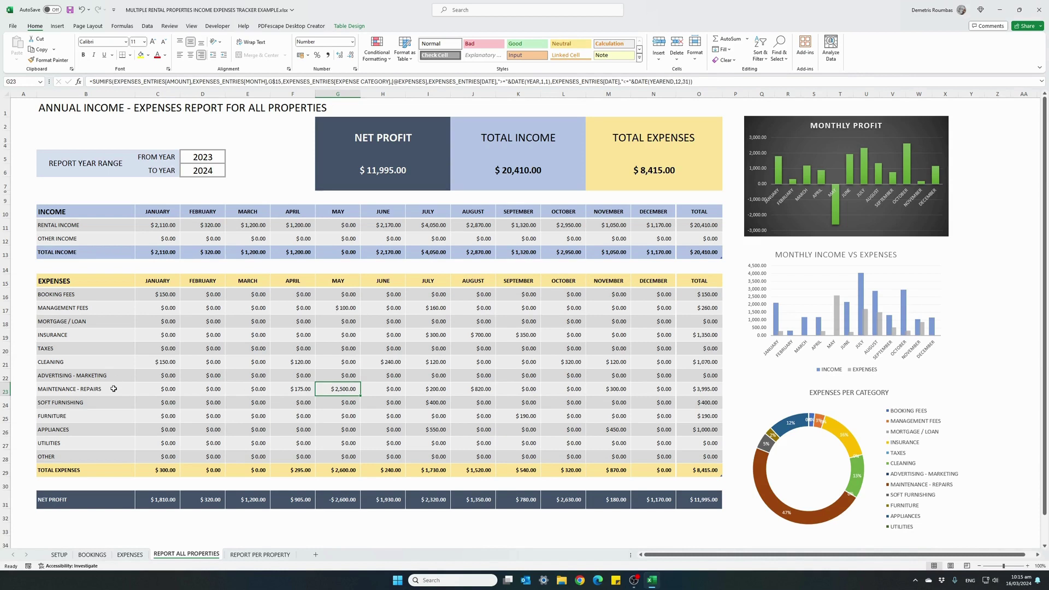
click(113, 389)
click(322, 388)
- Report HOUSE 1 from 2023 on the per-property sheet
click(270, 556)
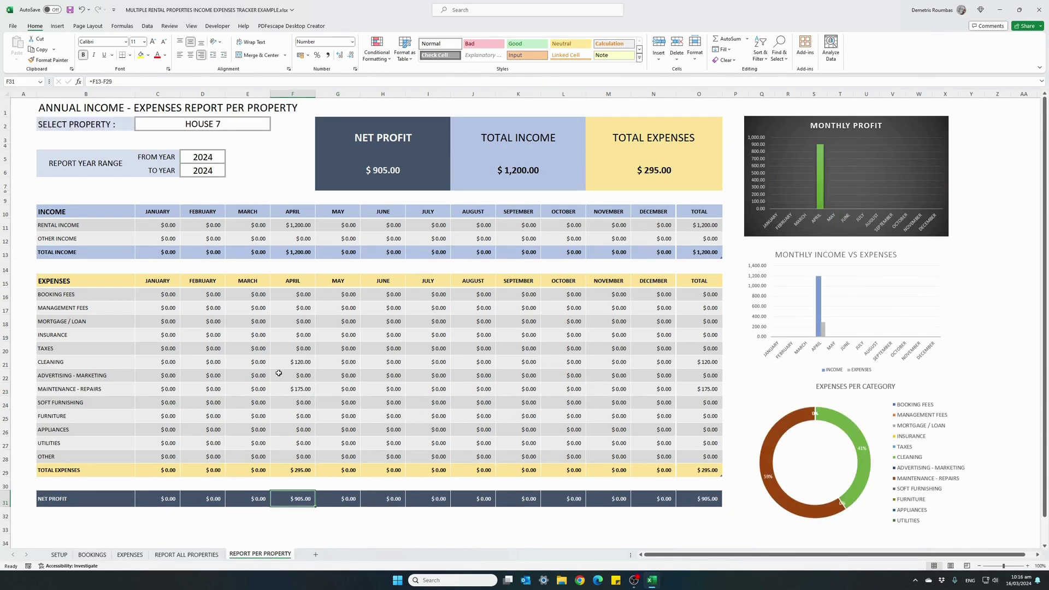
click(242, 124)
click(274, 126)
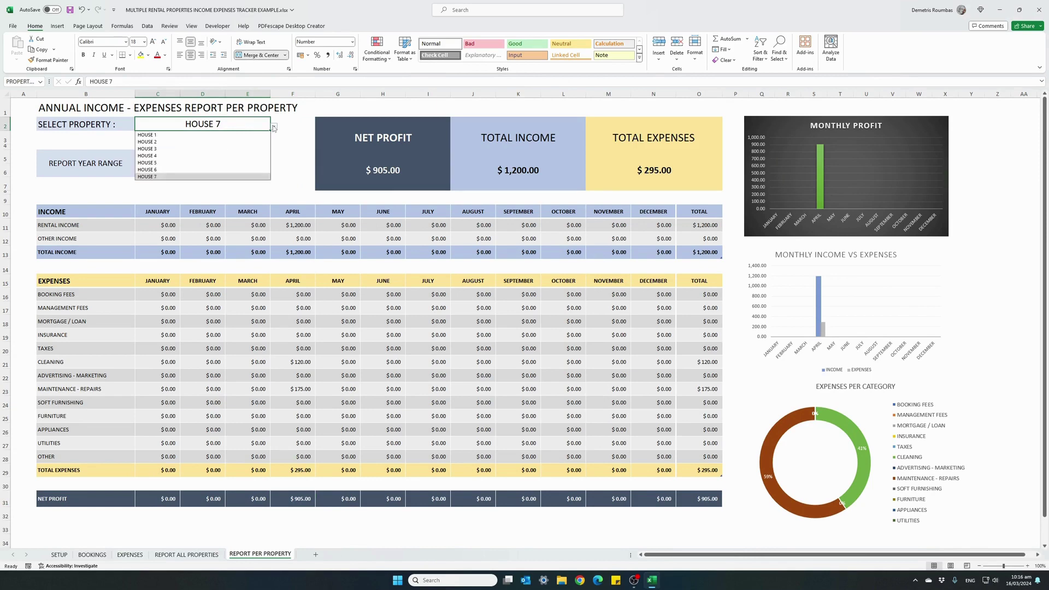
click(196, 135)
click(202, 157)
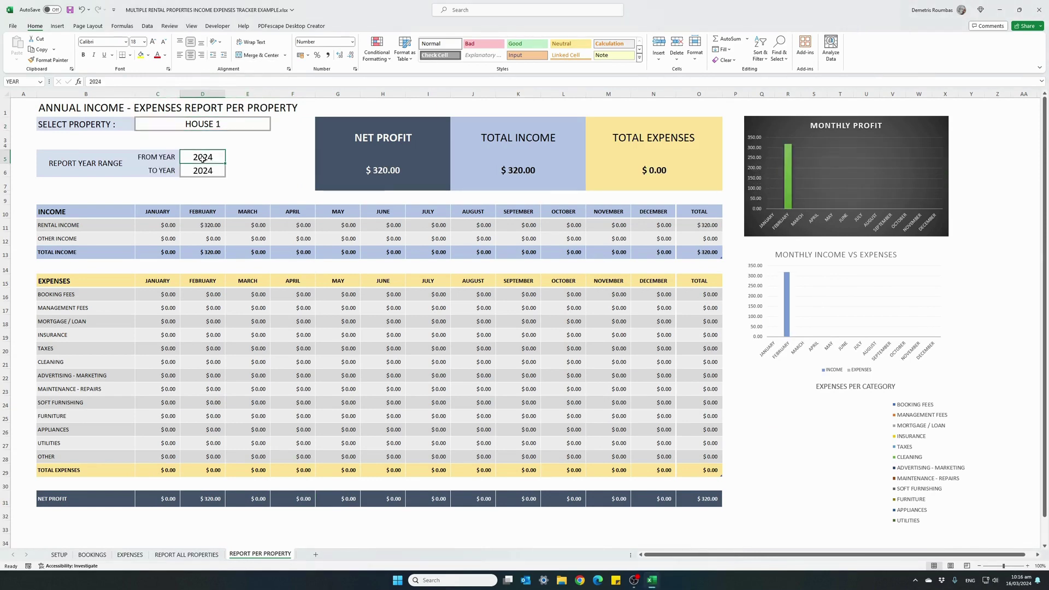
text(2023)
key(Return)
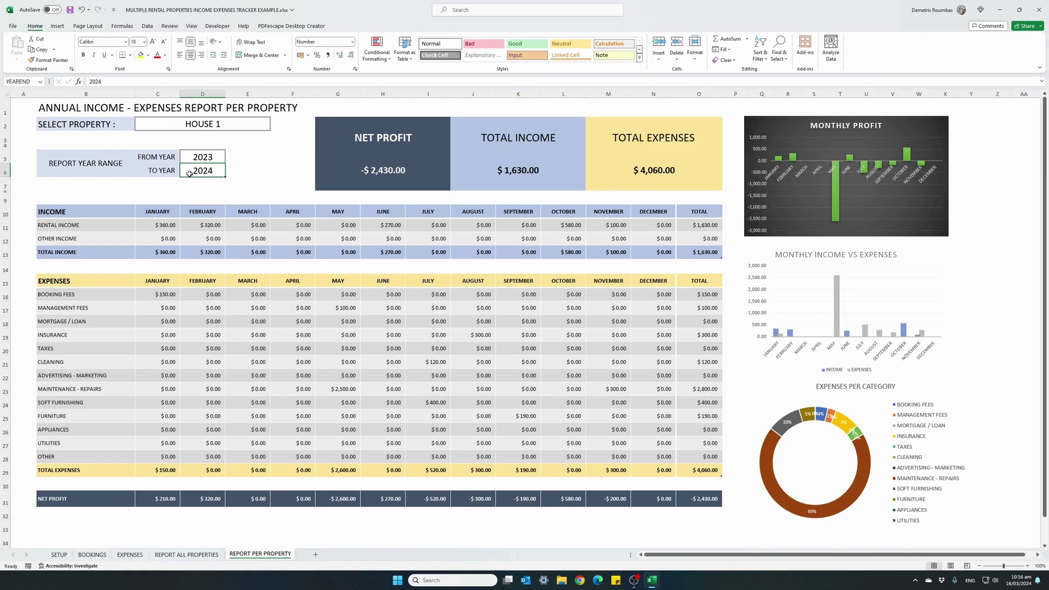
- Check HOUSE 1's net profit and the May maintenance expense formula
click(237, 124)
click(346, 170)
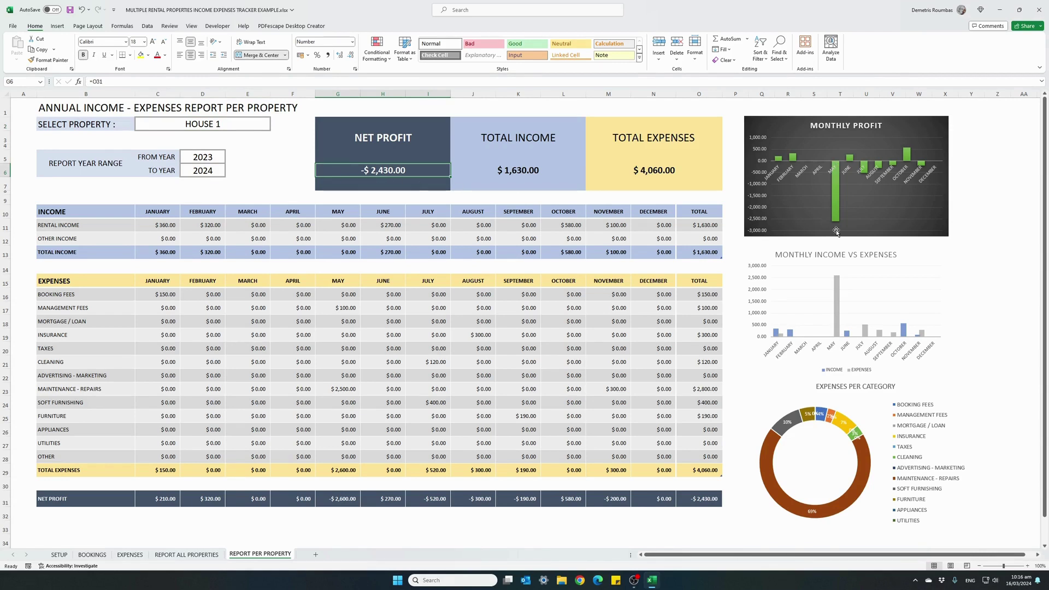
click(326, 390)
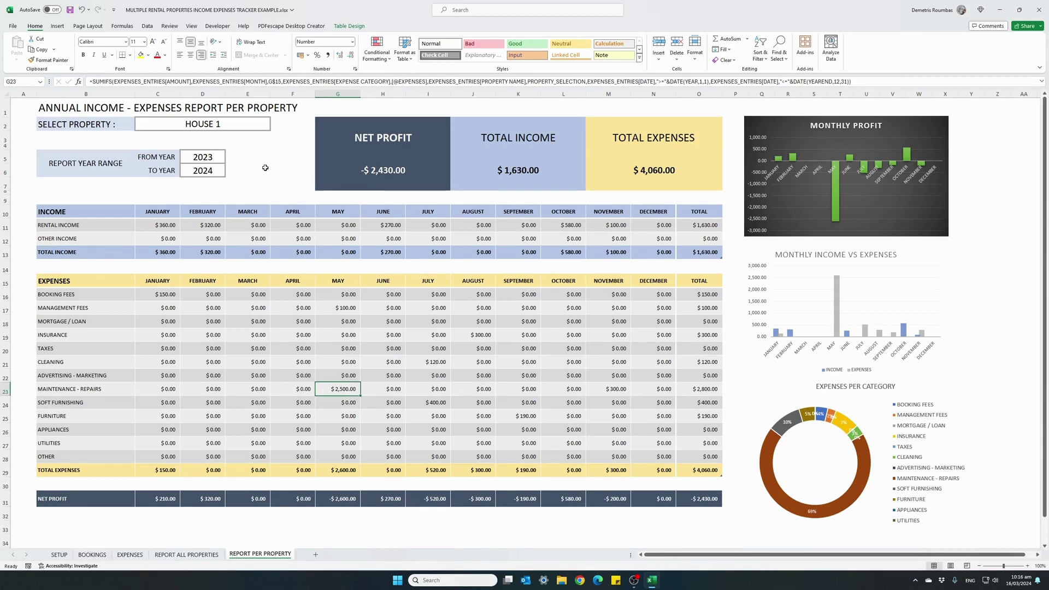
- Switch the report to HOUSE 2 and check its $3,060 net profit
click(248, 127)
click(274, 126)
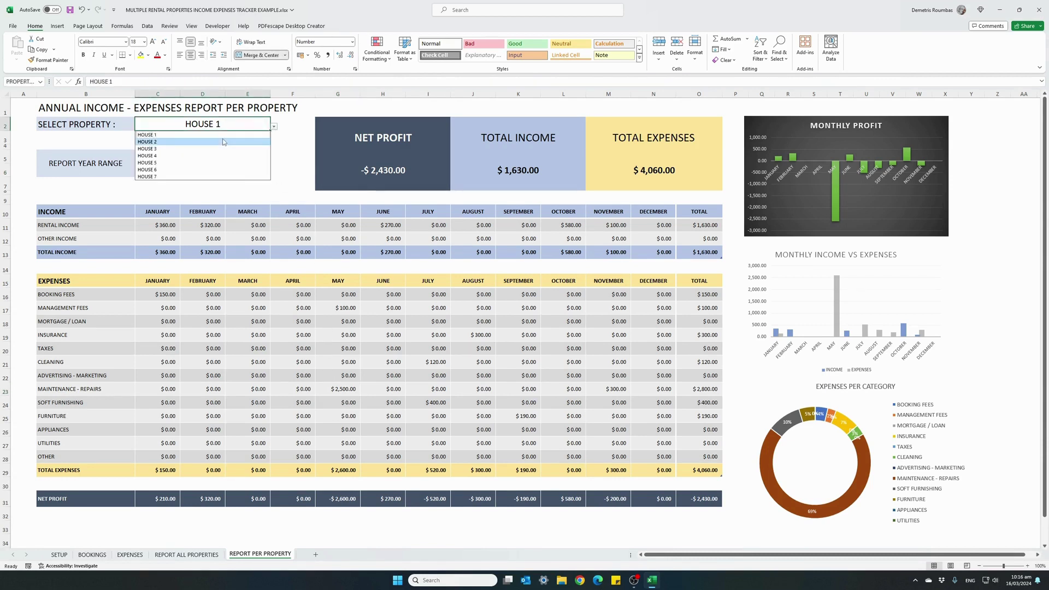
click(231, 142)
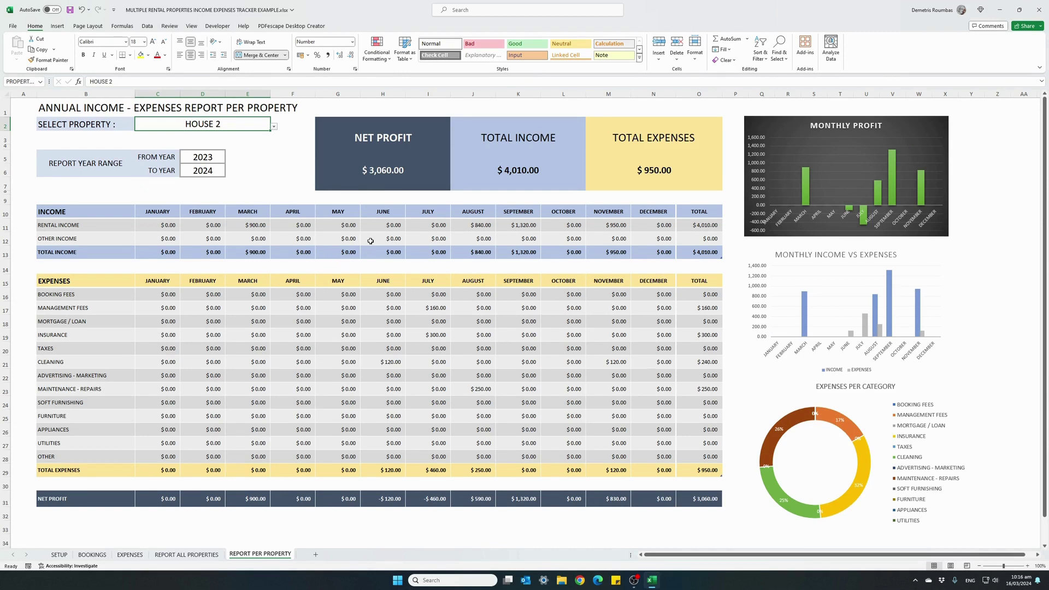
click(352, 171)
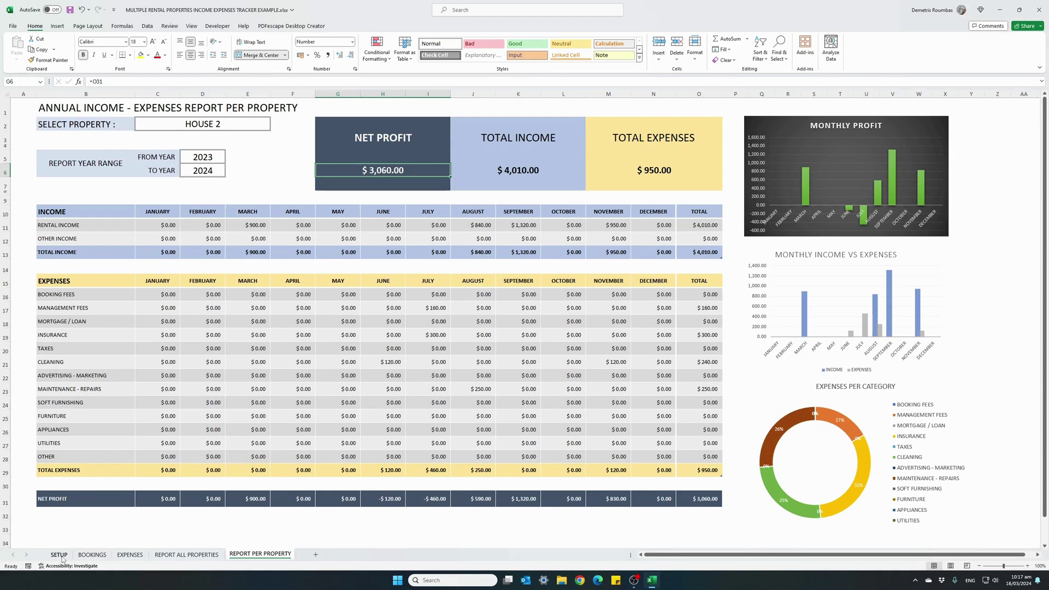
click(59, 554)
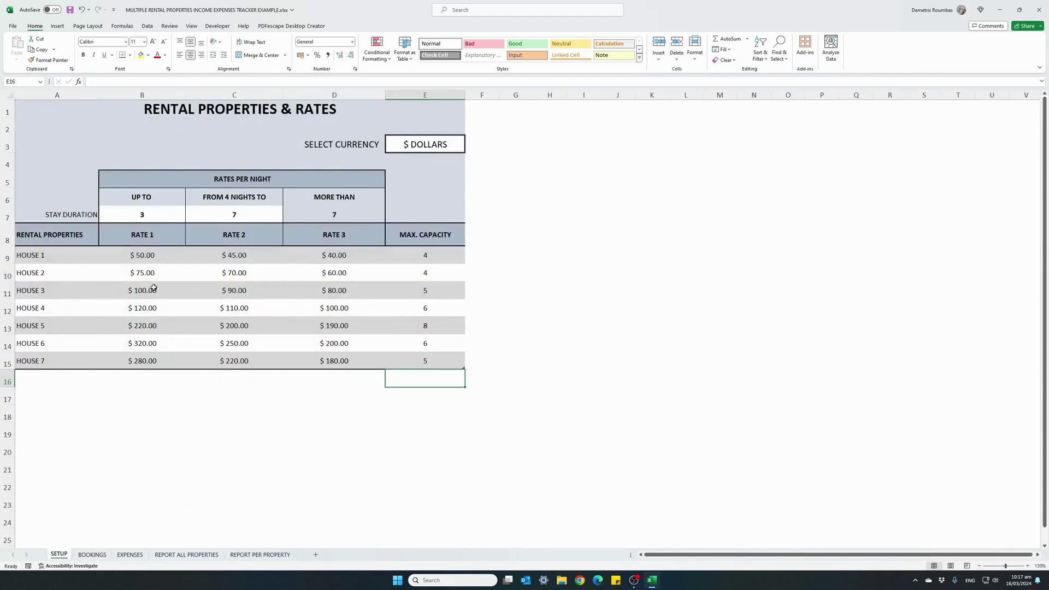
click(99, 555)
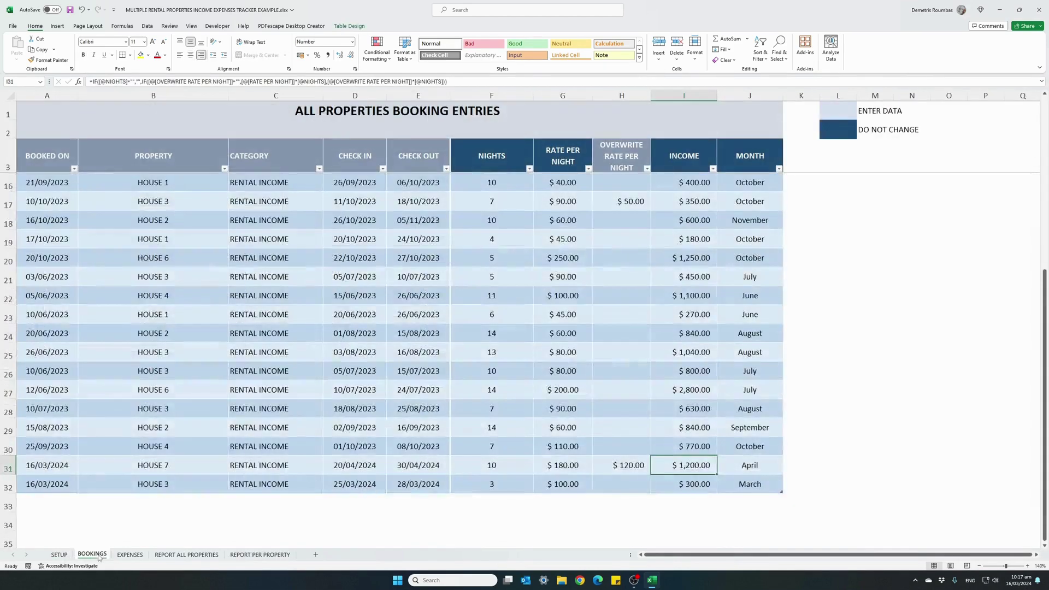
click(129, 555)
click(181, 555)
click(245, 555)
click(210, 556)
click(242, 555)
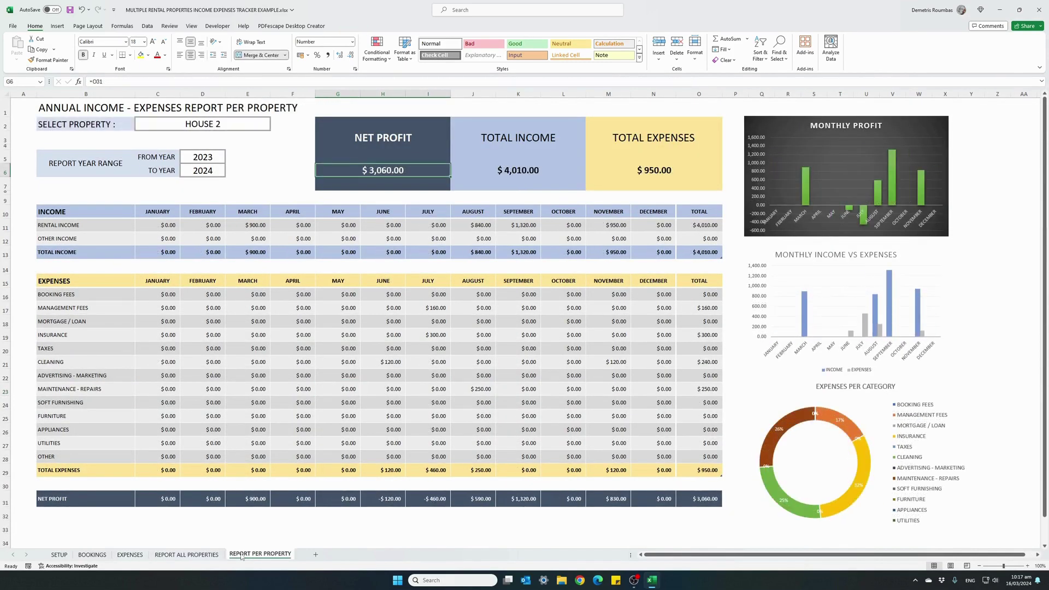